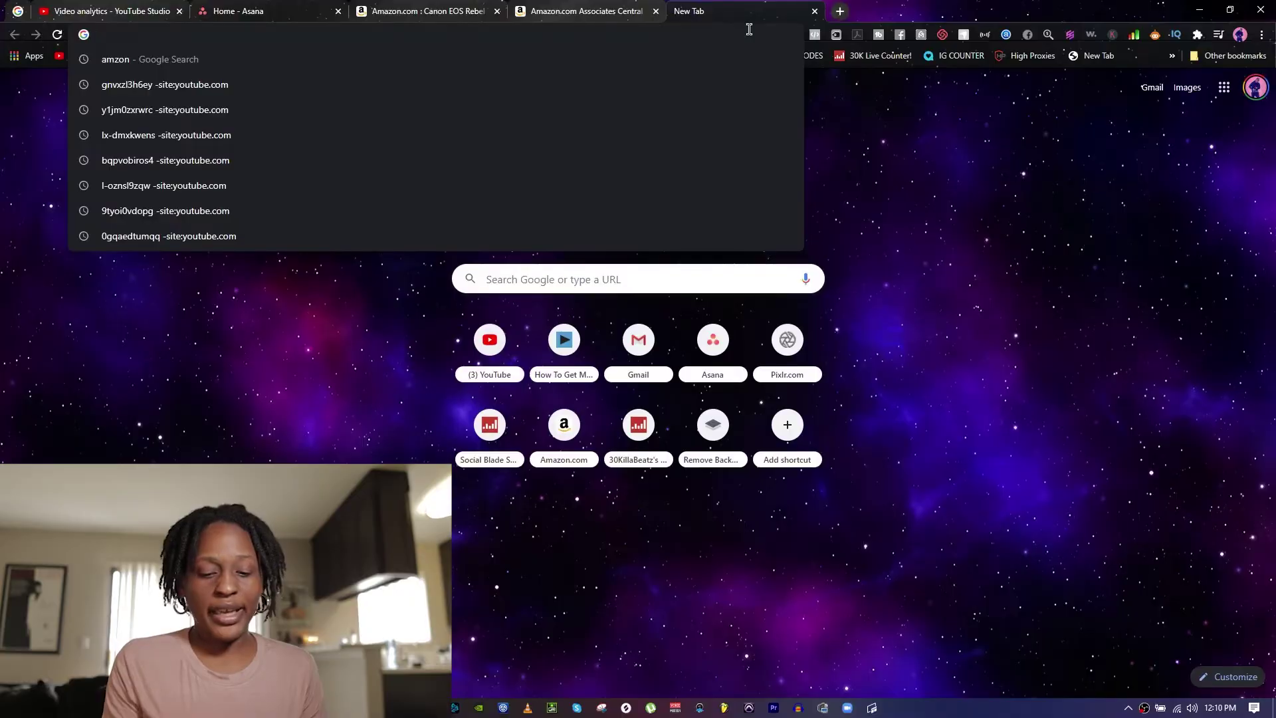
# Step: Go to shopify.com and start the free 14-day trial signup
pyautogui.write('shop')
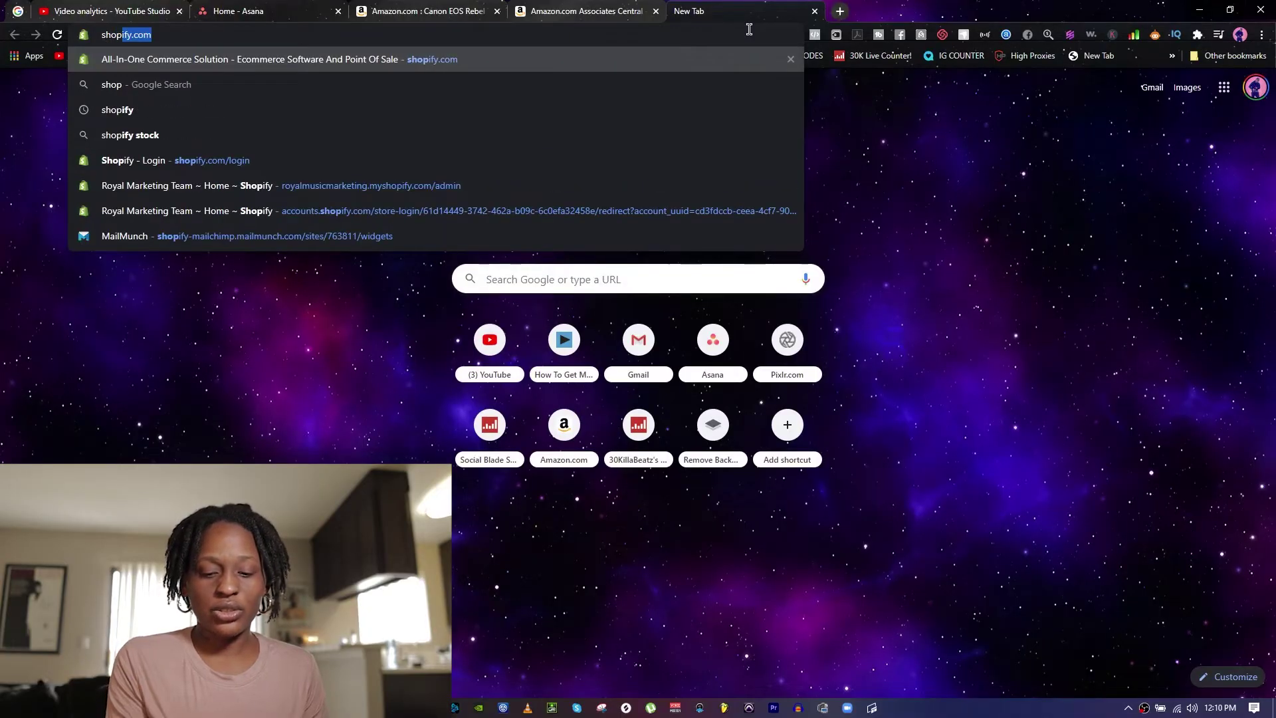
pyautogui.press('Return')
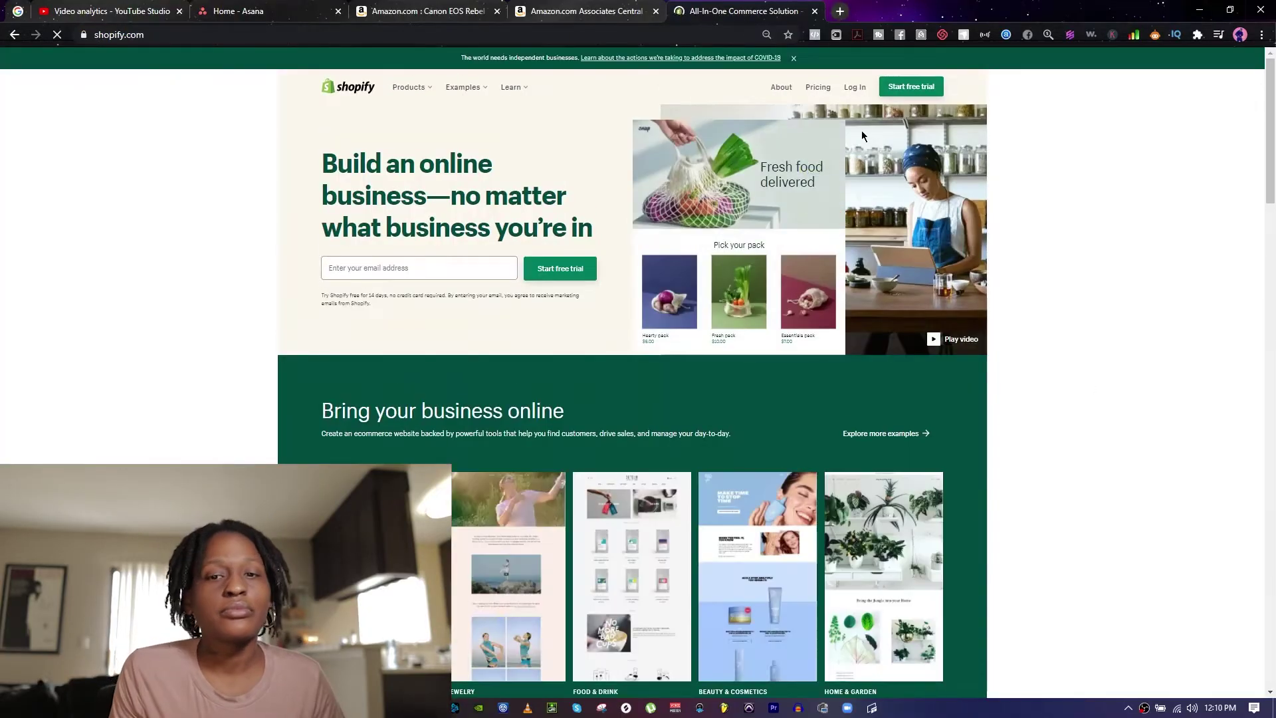
pyautogui.click(905, 89)
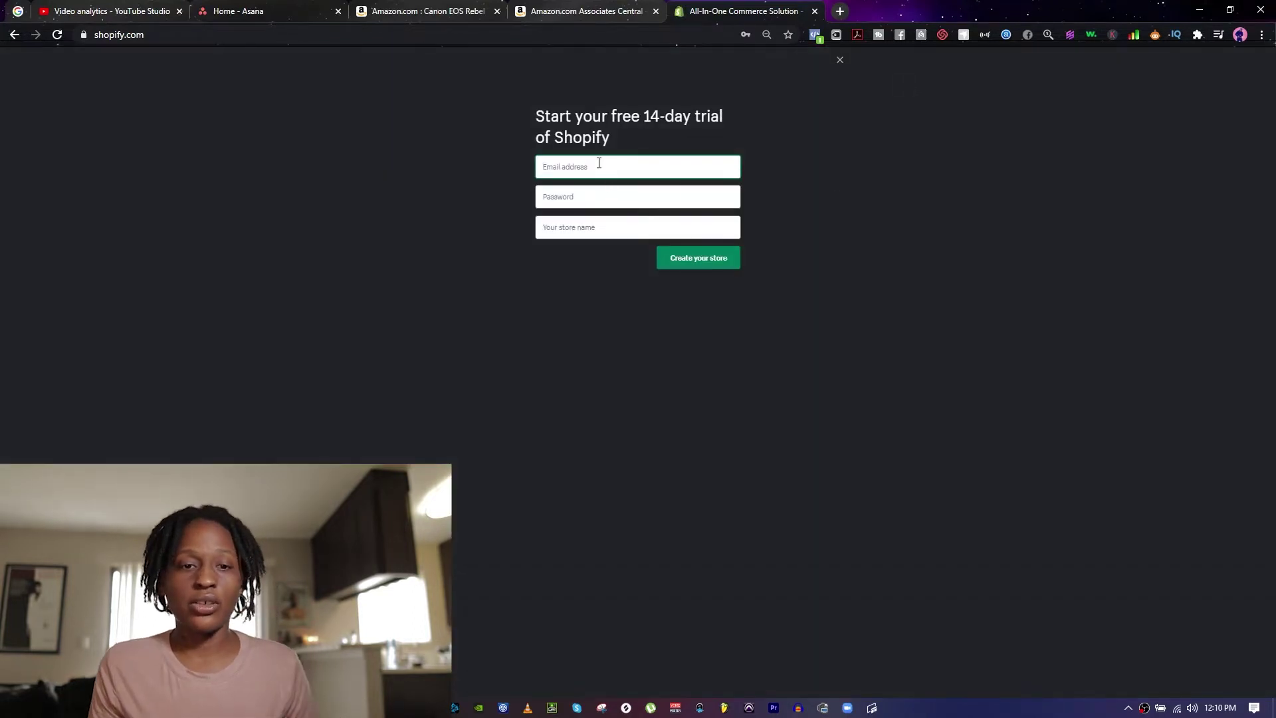
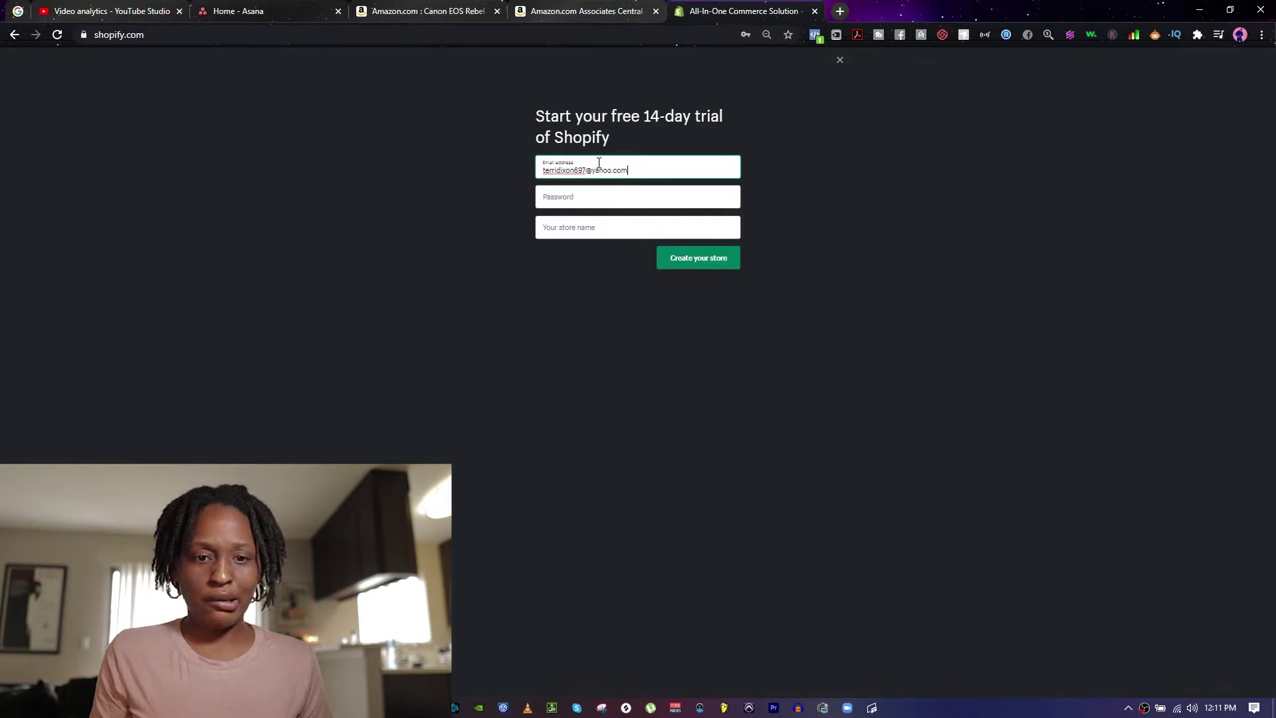
# Step: Enter an email address and account password in the trial signup form
pyautogui.press('Tab')
pyautogui.write('•')
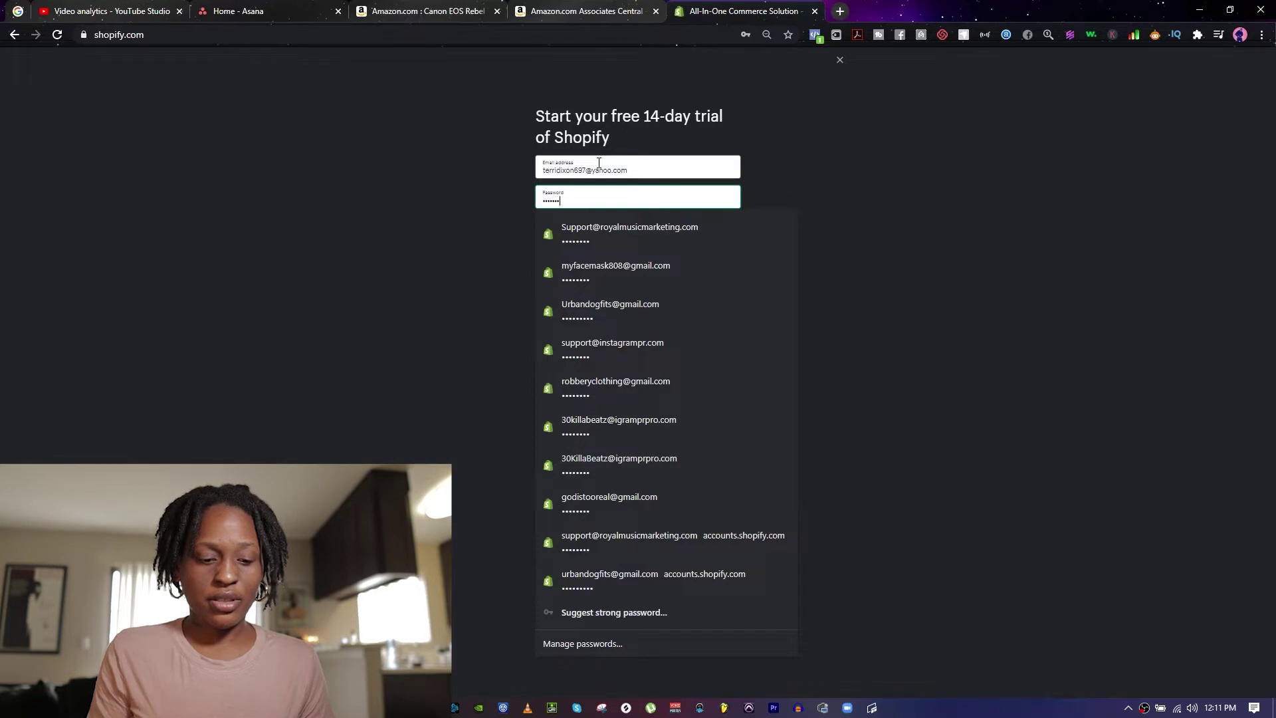
pyautogui.click(934, 205)
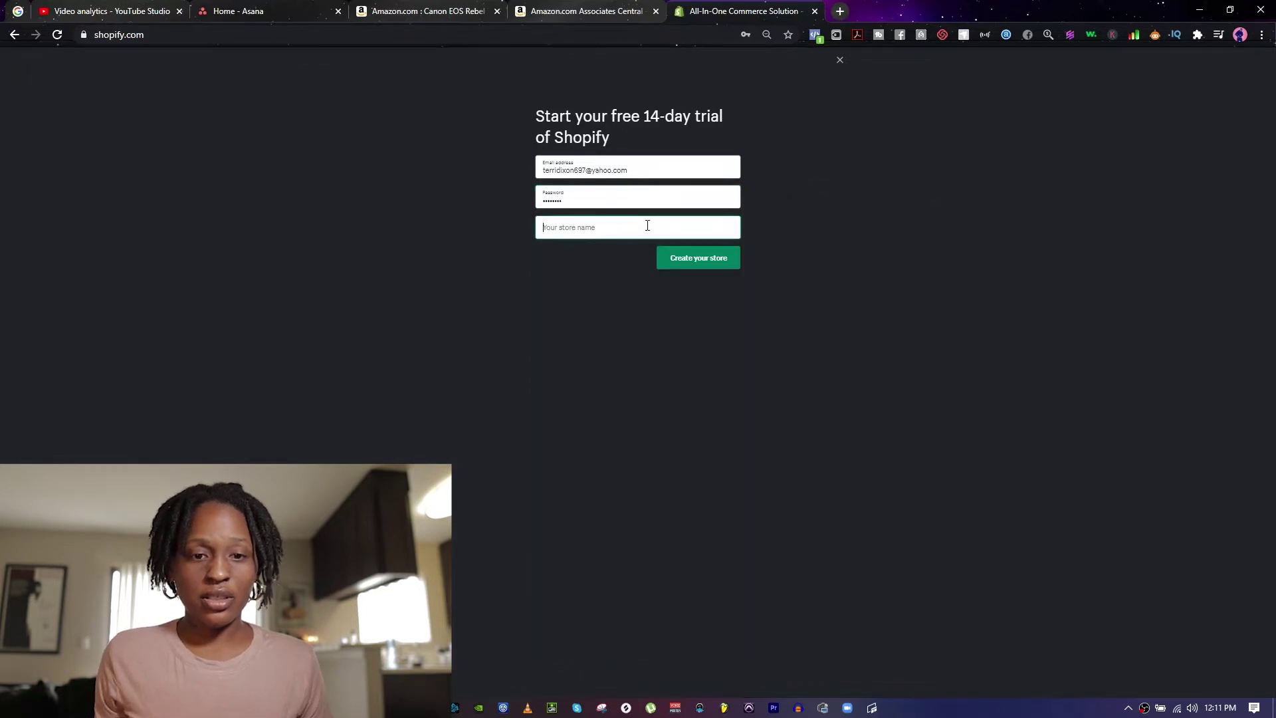
# Step: Replace the taken name shineon with the store name wapstoreinc and create the store
pyautogui.write('shineon')
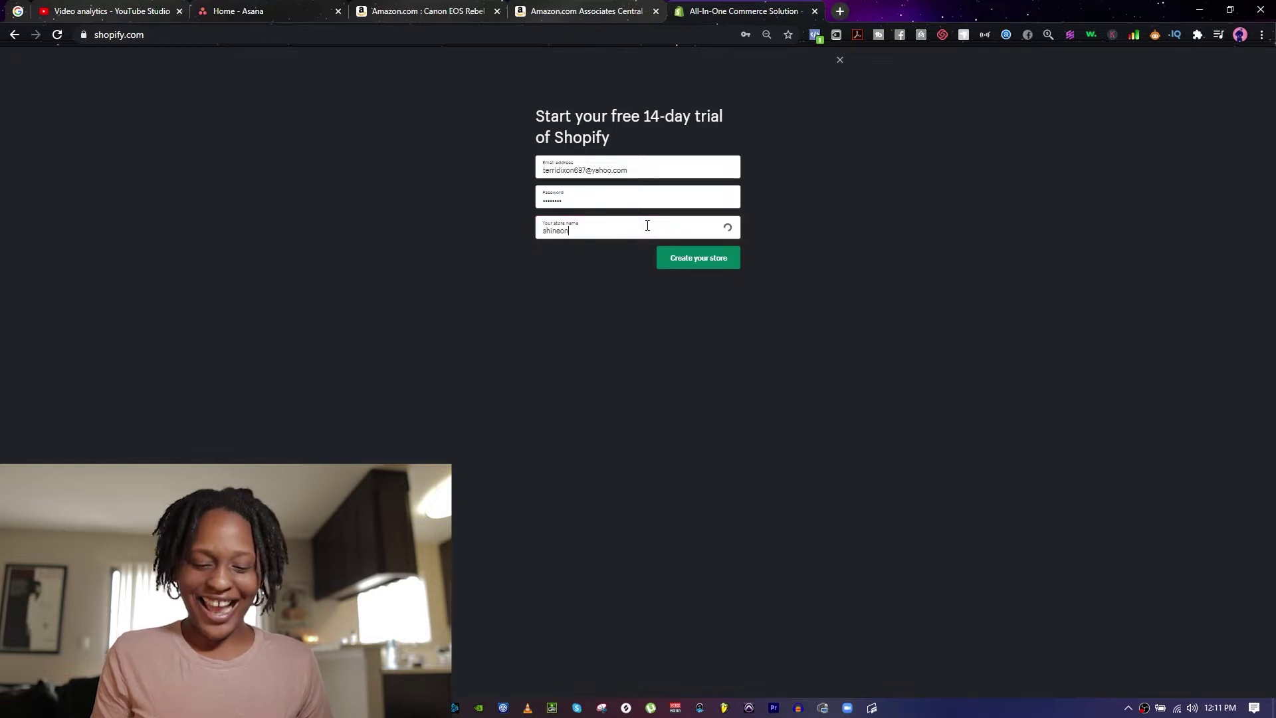
pyautogui.press('BackSpace')
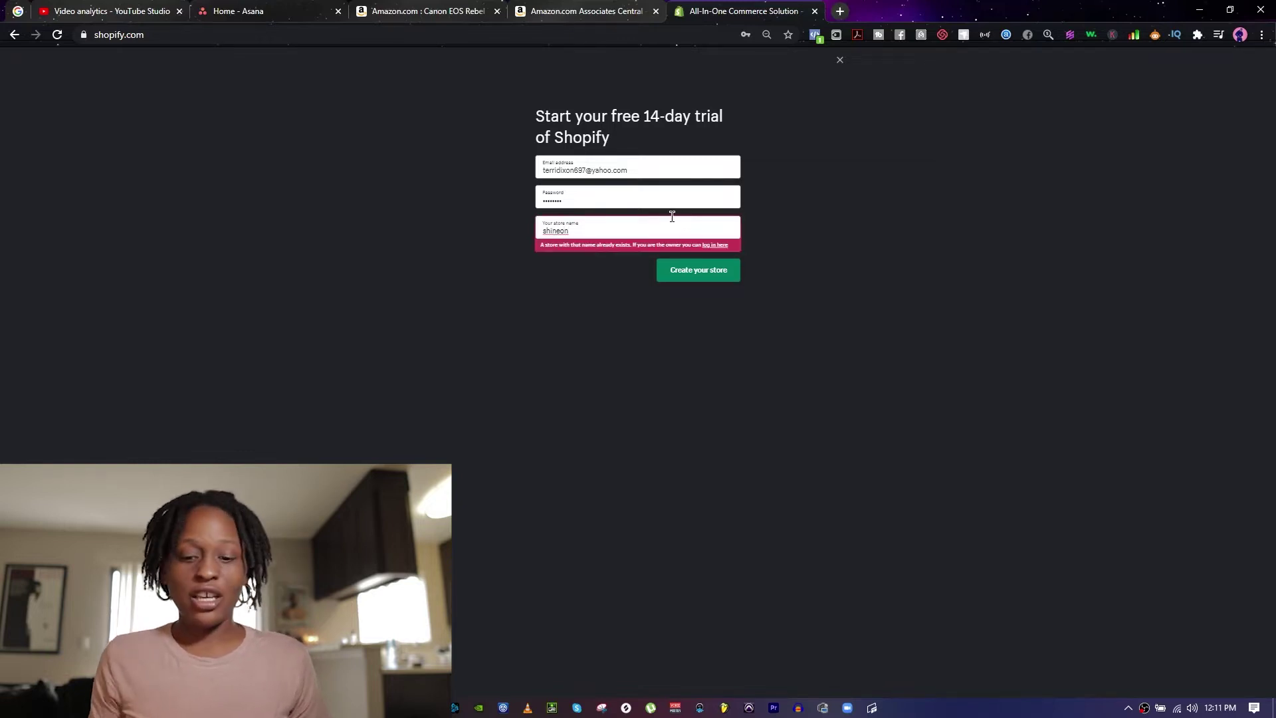
pyautogui.press('BackSpace')
pyautogui.press('BackSpace')
pyautogui.press('BackSpace')
pyautogui.press('BackSpace')
pyautogui.press('BackSpace')
pyautogui.press('BackSpace')
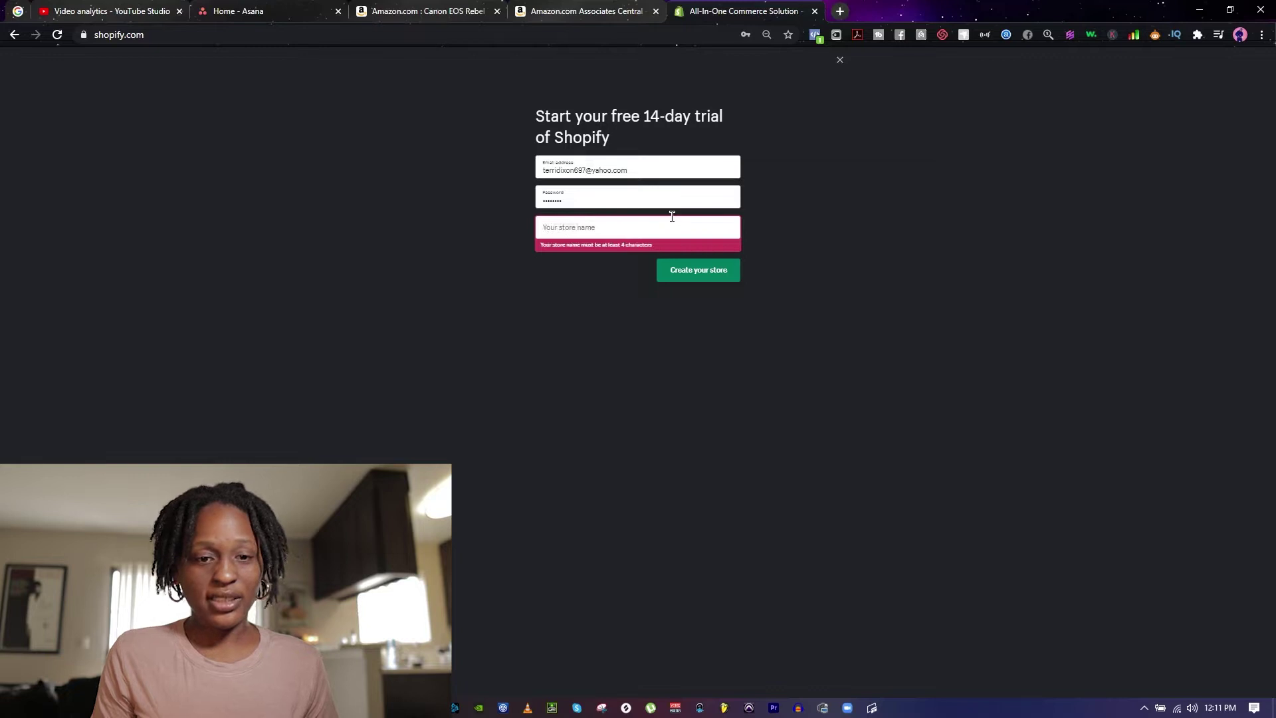
pyautogui.write('wap')
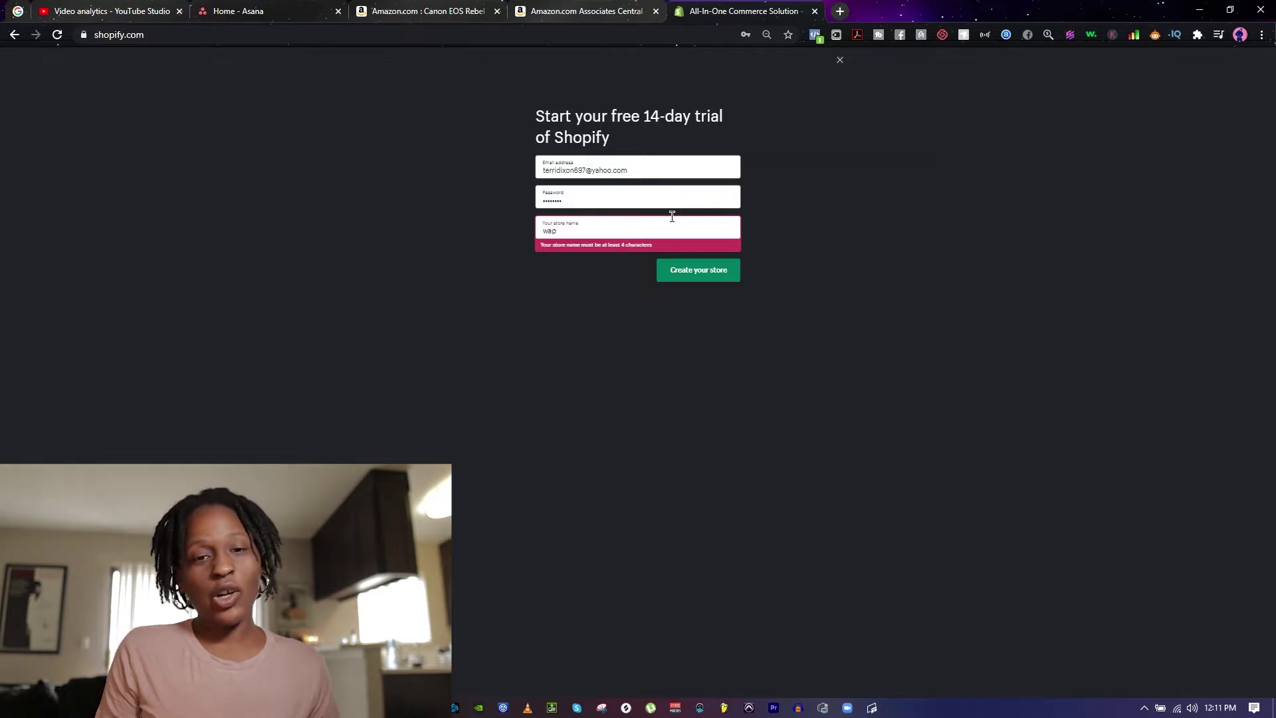
pyautogui.write('pp')
pyautogui.press('BackSpace')
pyautogui.press('BackSpace')
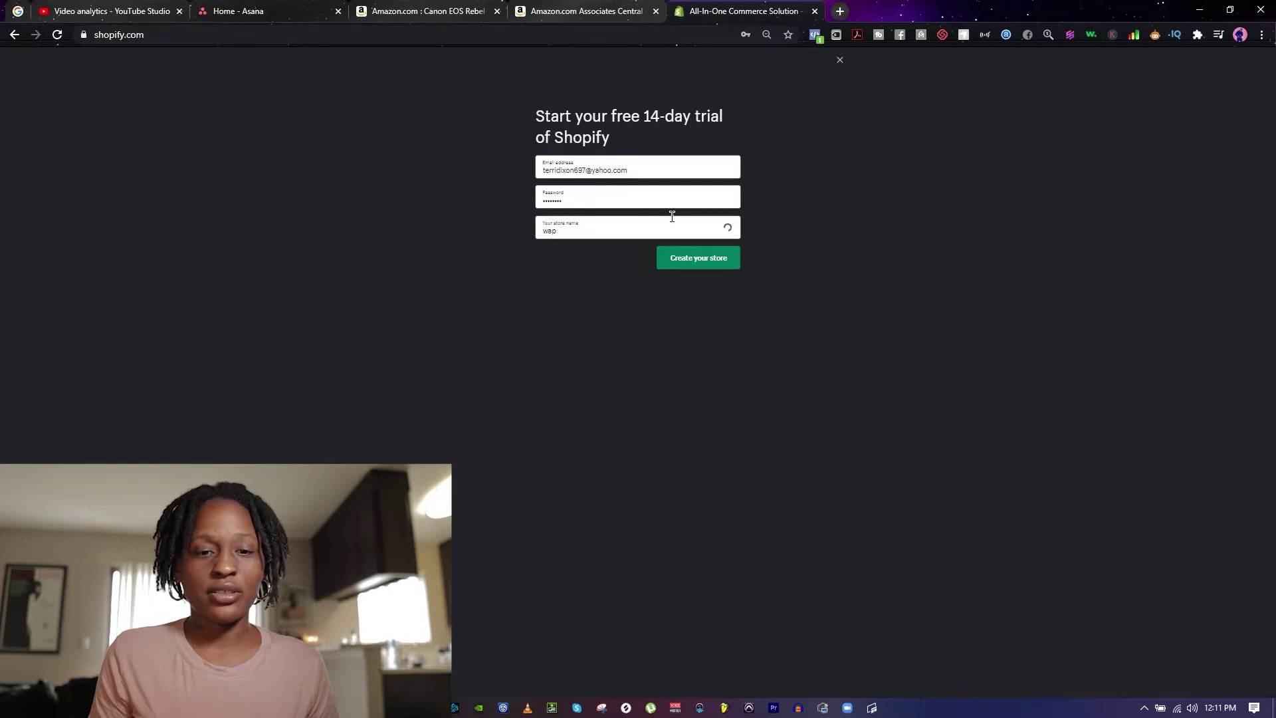
pyautogui.write('st')
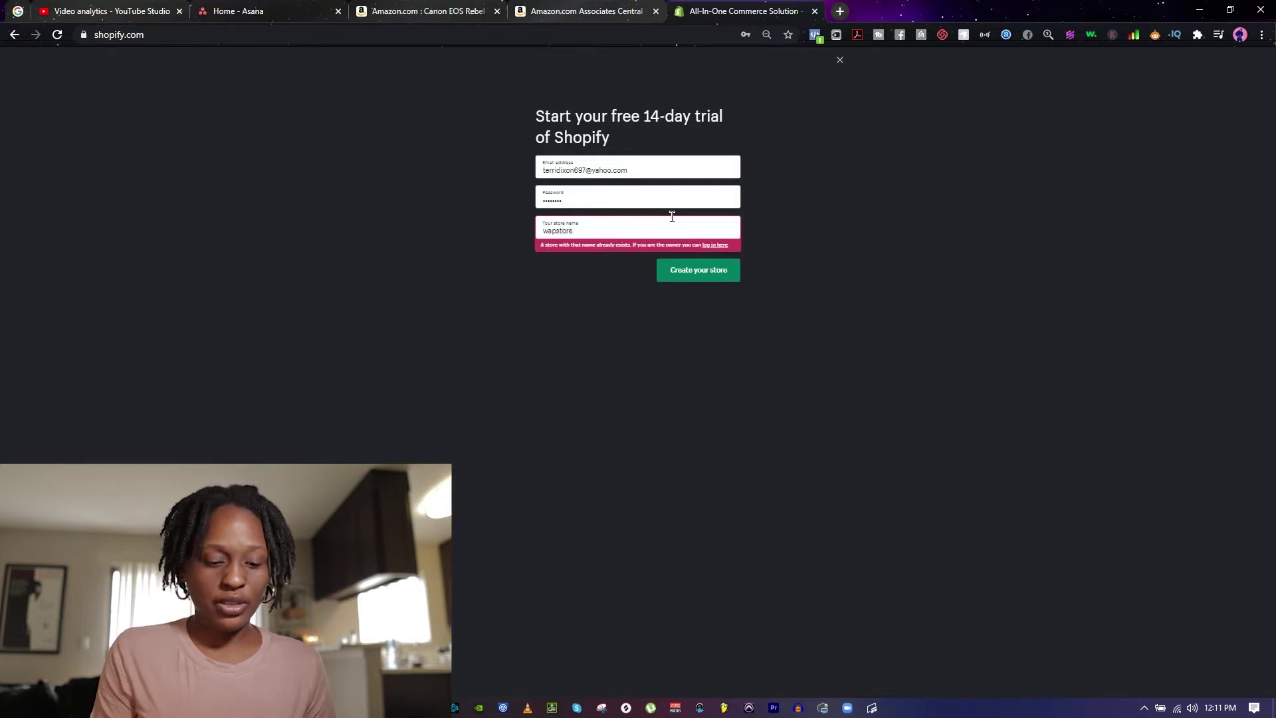
pyautogui.write('ore')
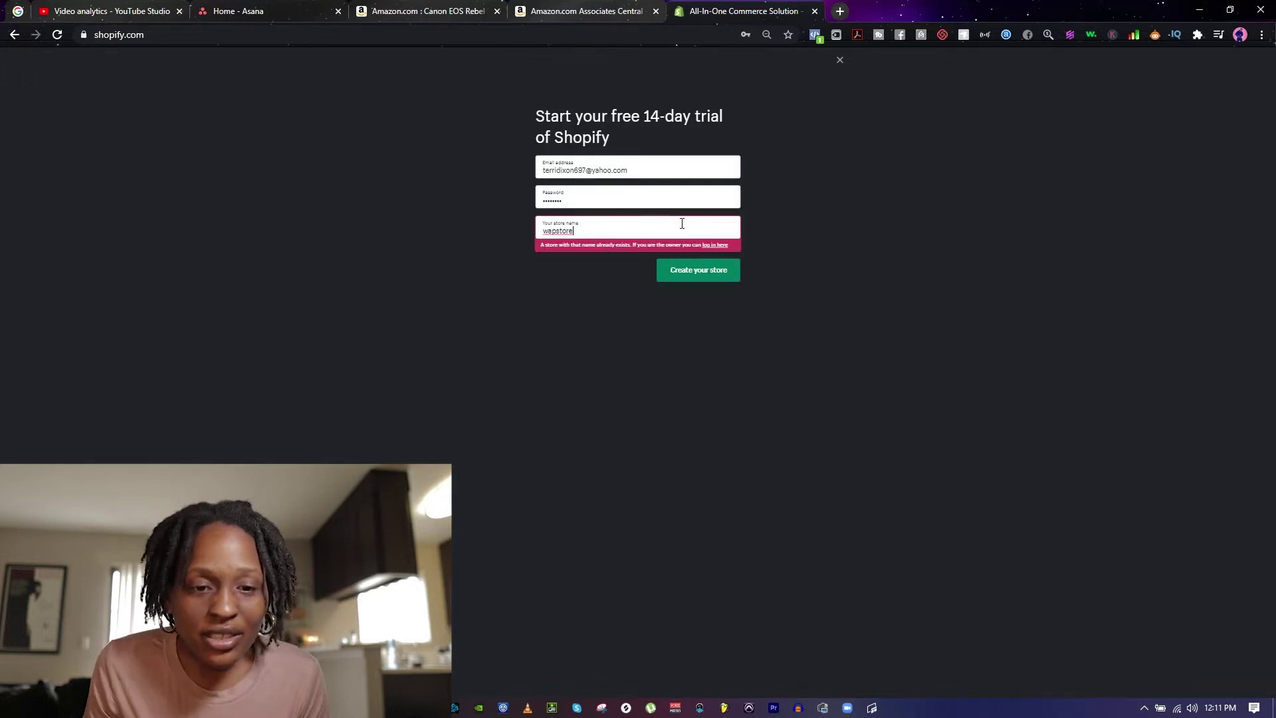
pyautogui.write('inc')
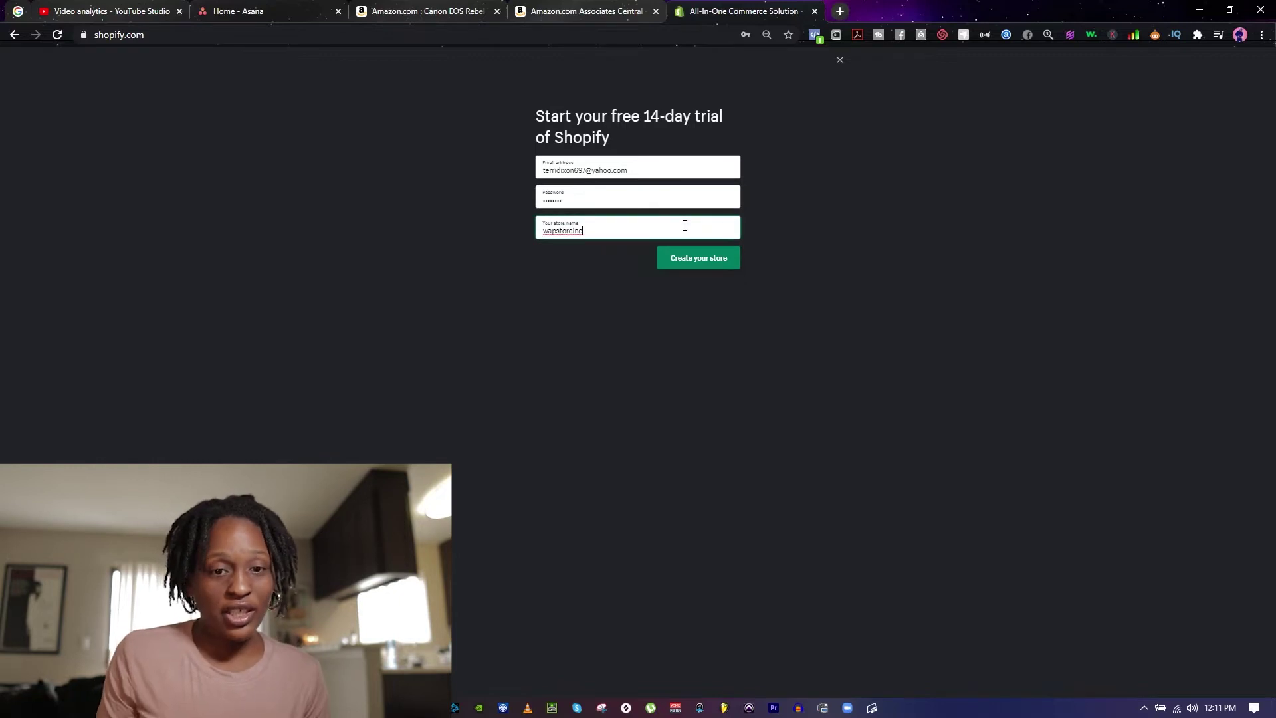
pyautogui.click(720, 268)
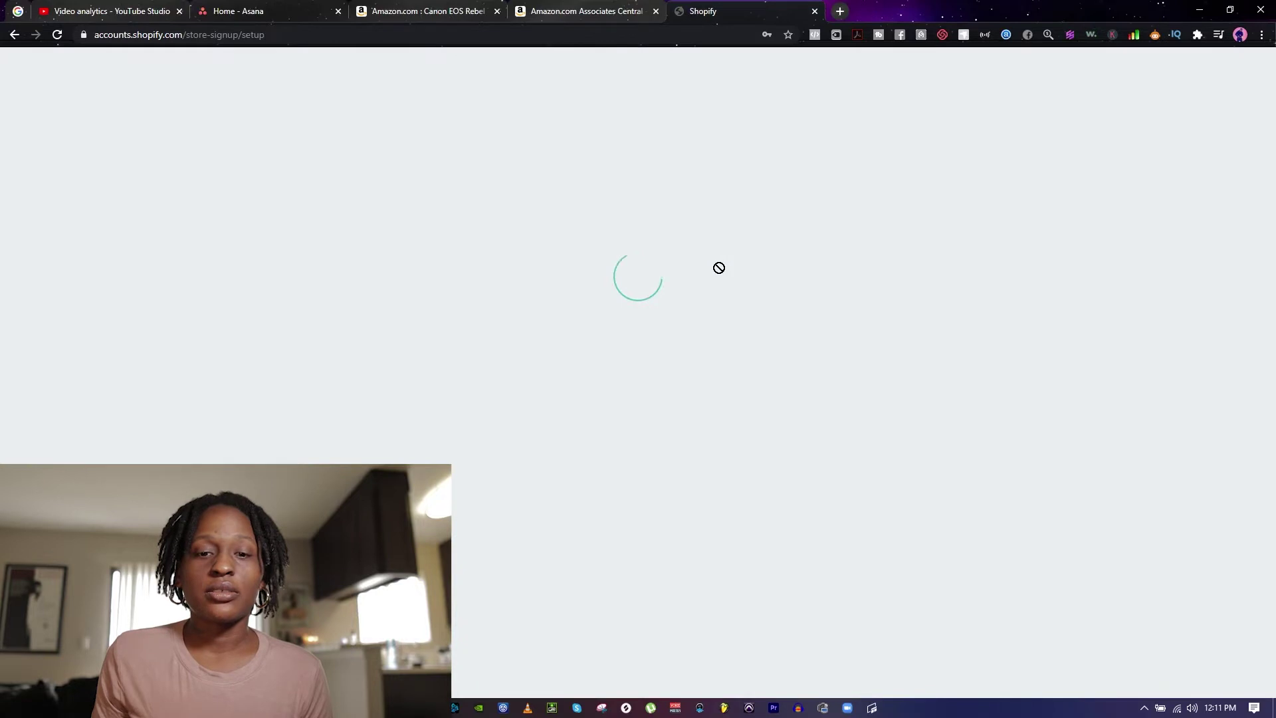
# Step: Save the new Shopify password in Chrome's password prompt
pyautogui.click(718, 251)
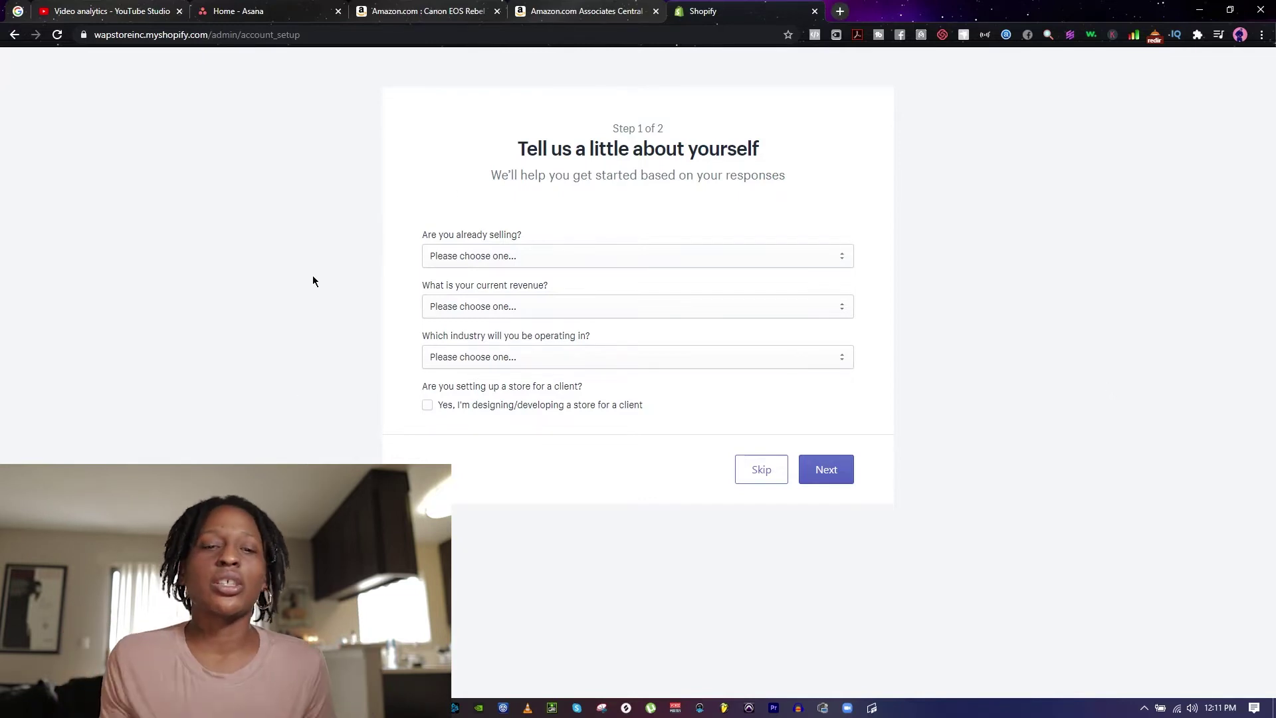
# Step: Answer that you're selling but not online and plan to launch in a few weeks
pyautogui.click(561, 255)
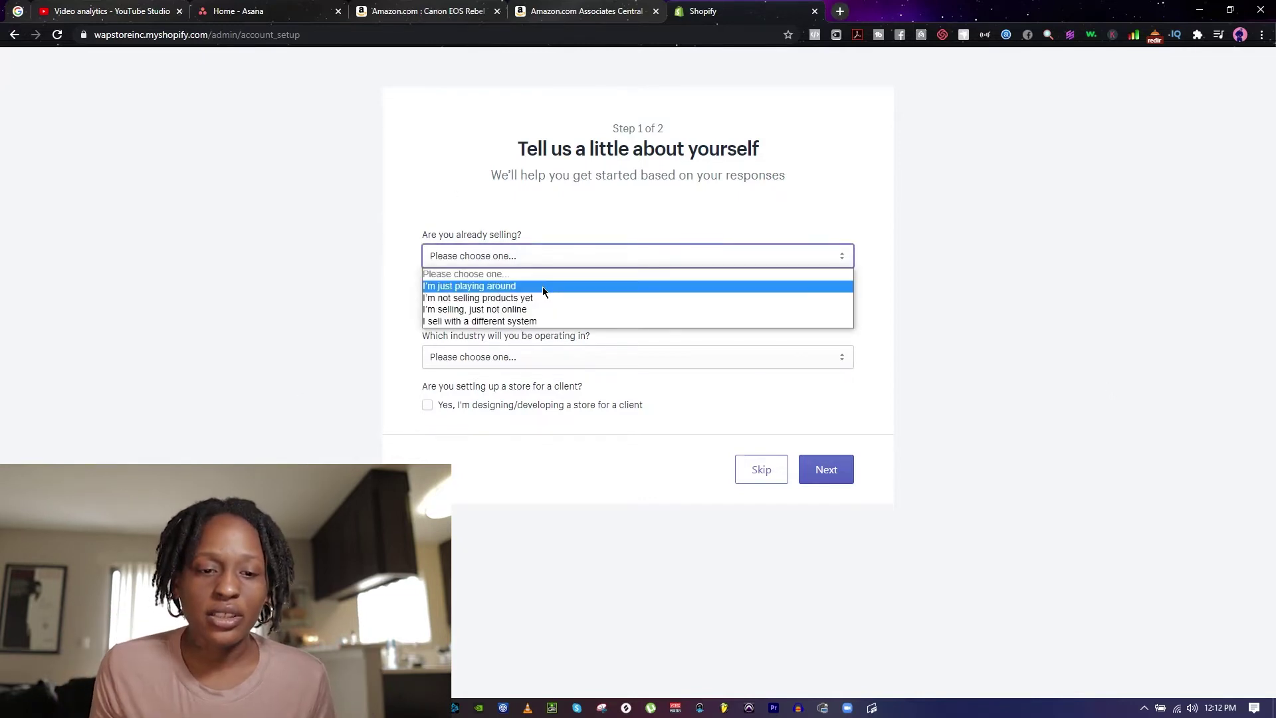
pyautogui.click(542, 285)
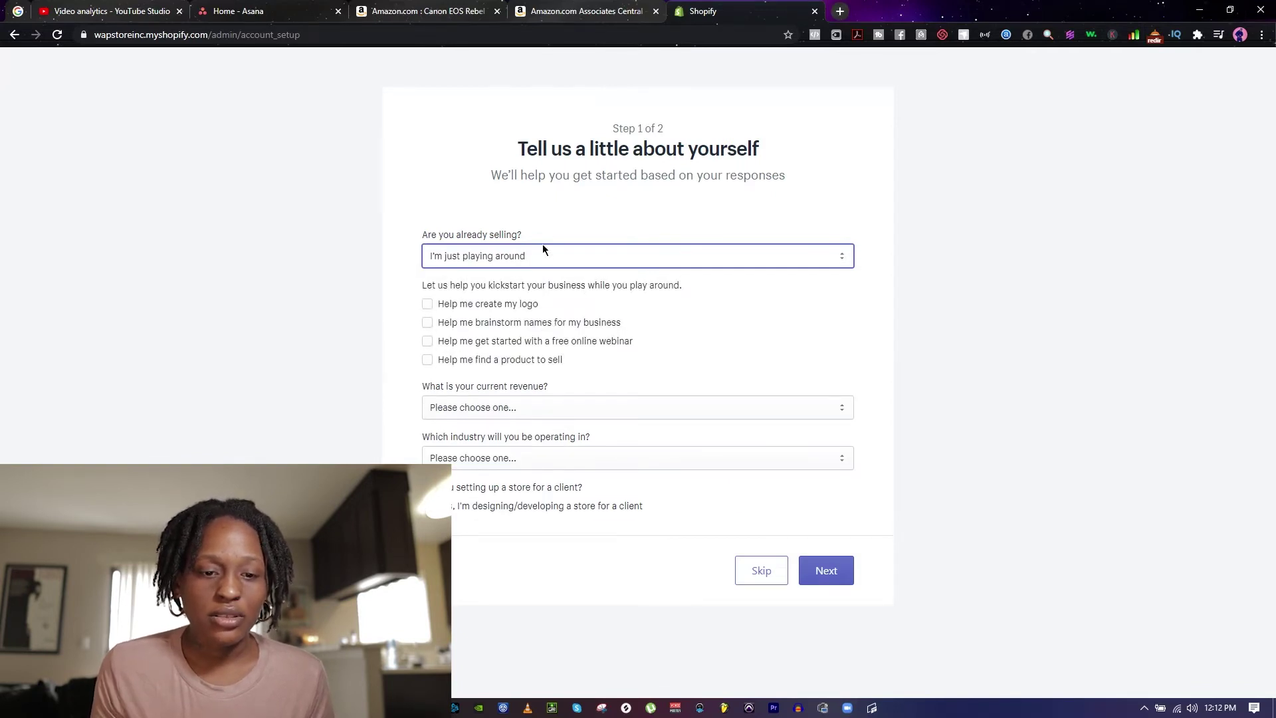
pyautogui.click(538, 262)
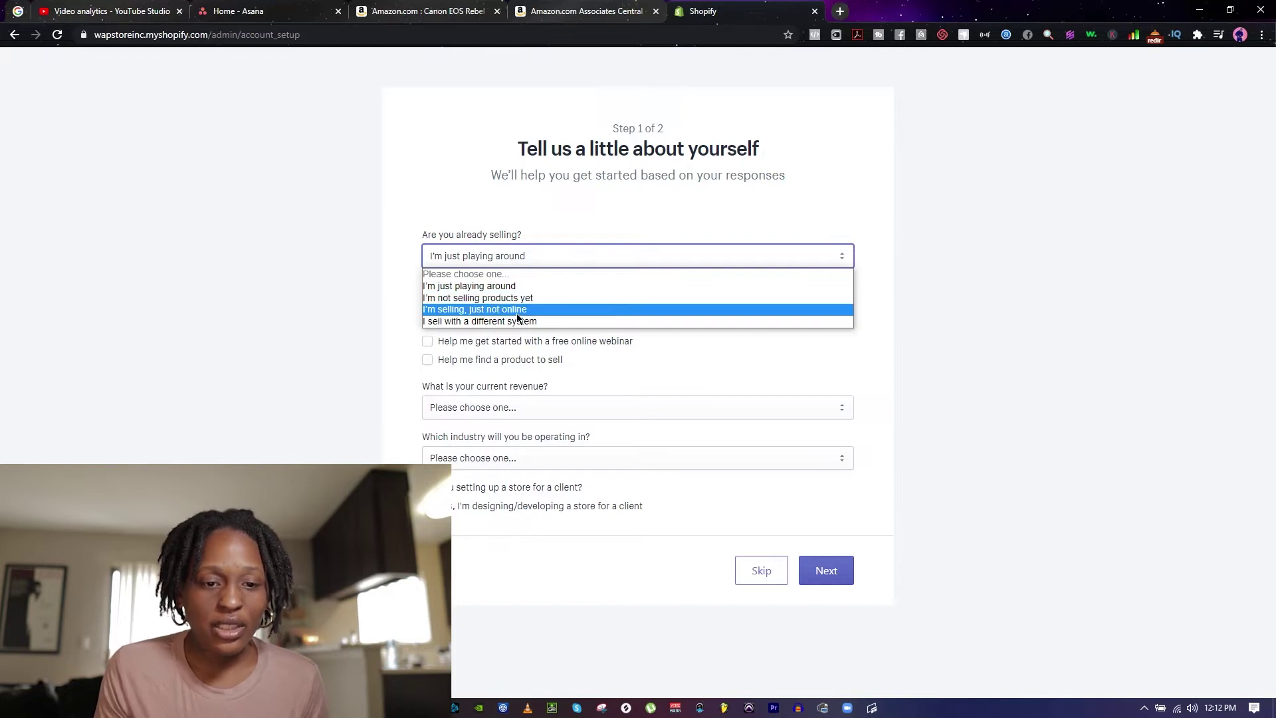
pyautogui.click(520, 311)
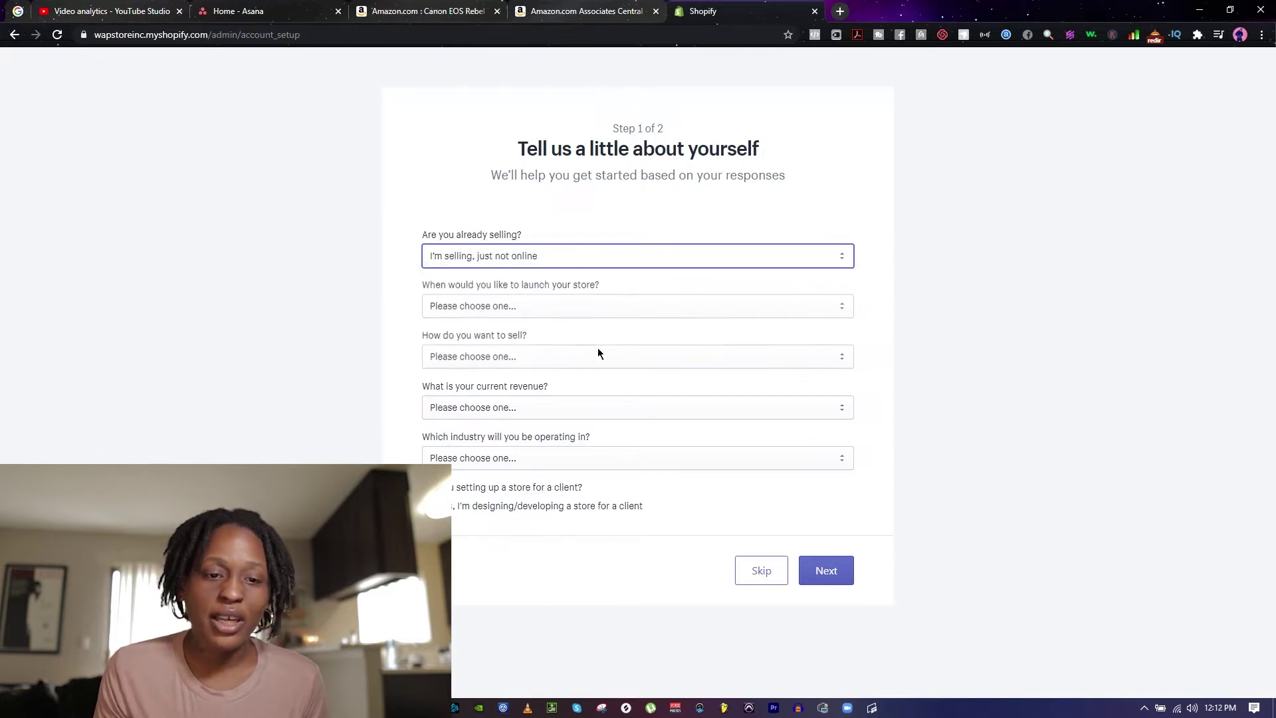
pyautogui.click(571, 301)
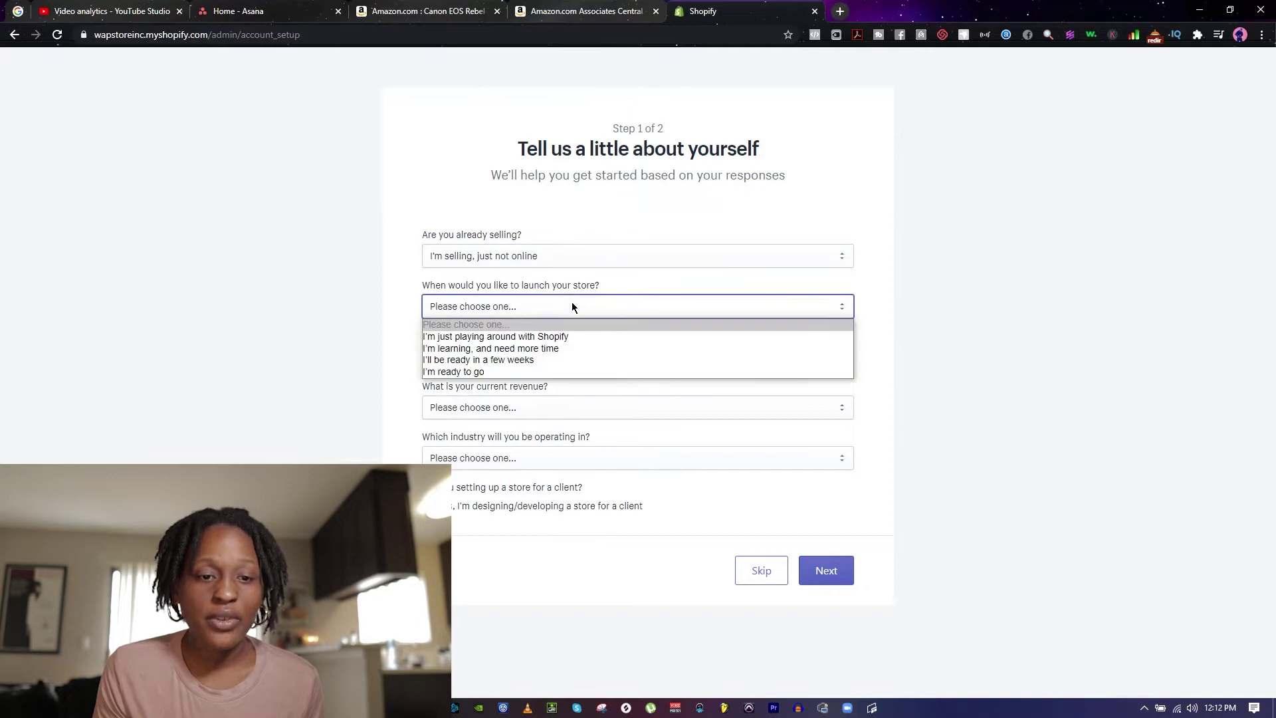
pyautogui.click(565, 360)
# Step: Choose Online only, revenue up to $5,000 USD and the Clothing industry, then continue
pyautogui.click(557, 357)
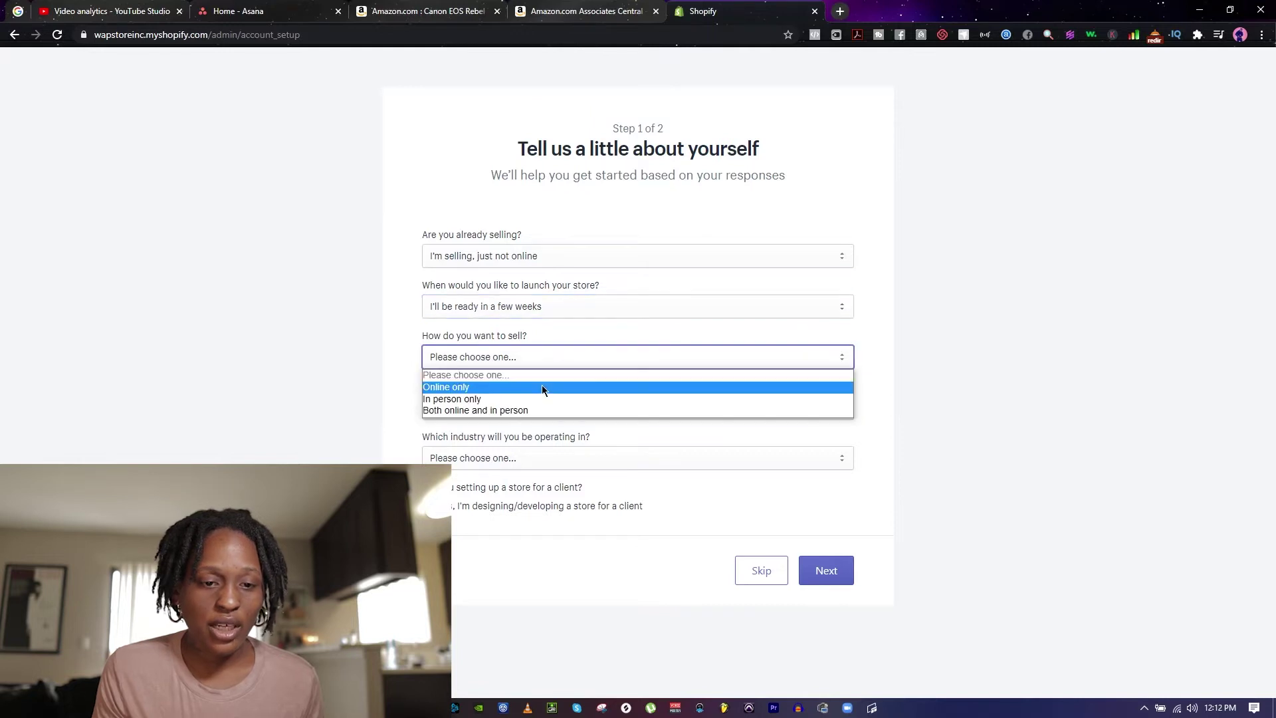
pyautogui.click(541, 386)
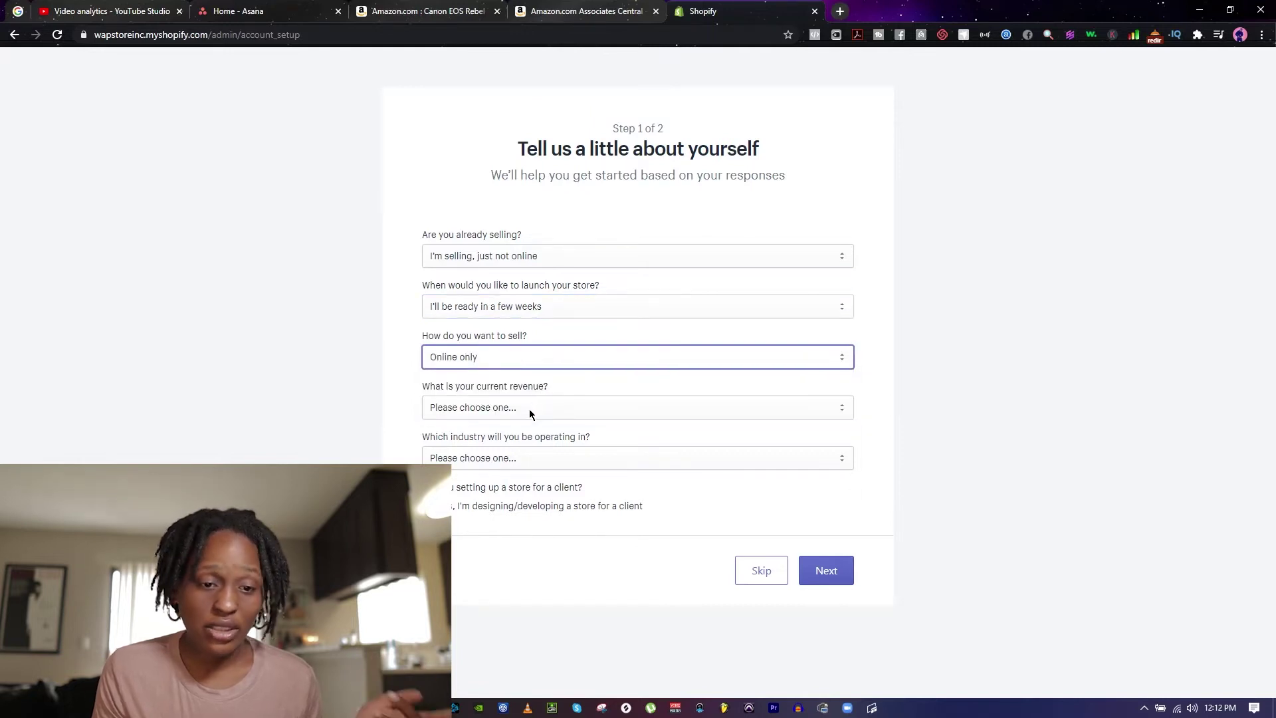
pyautogui.click(529, 409)
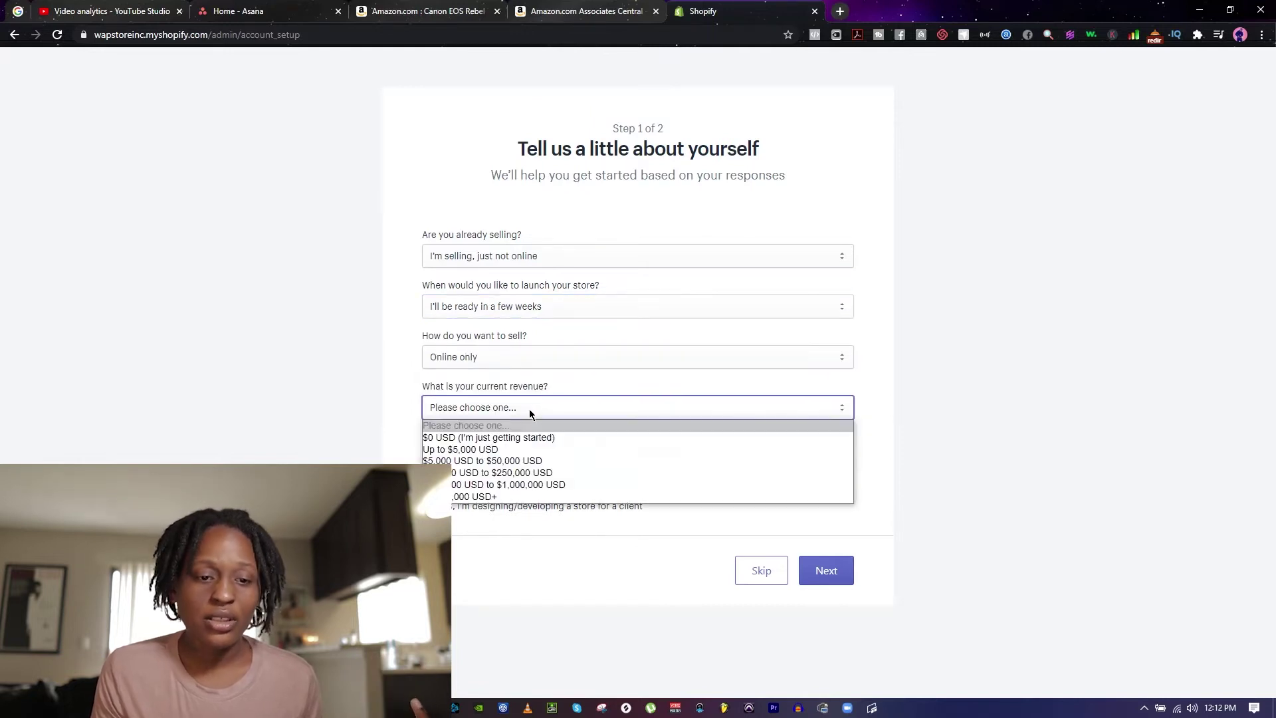
pyautogui.click(525, 450)
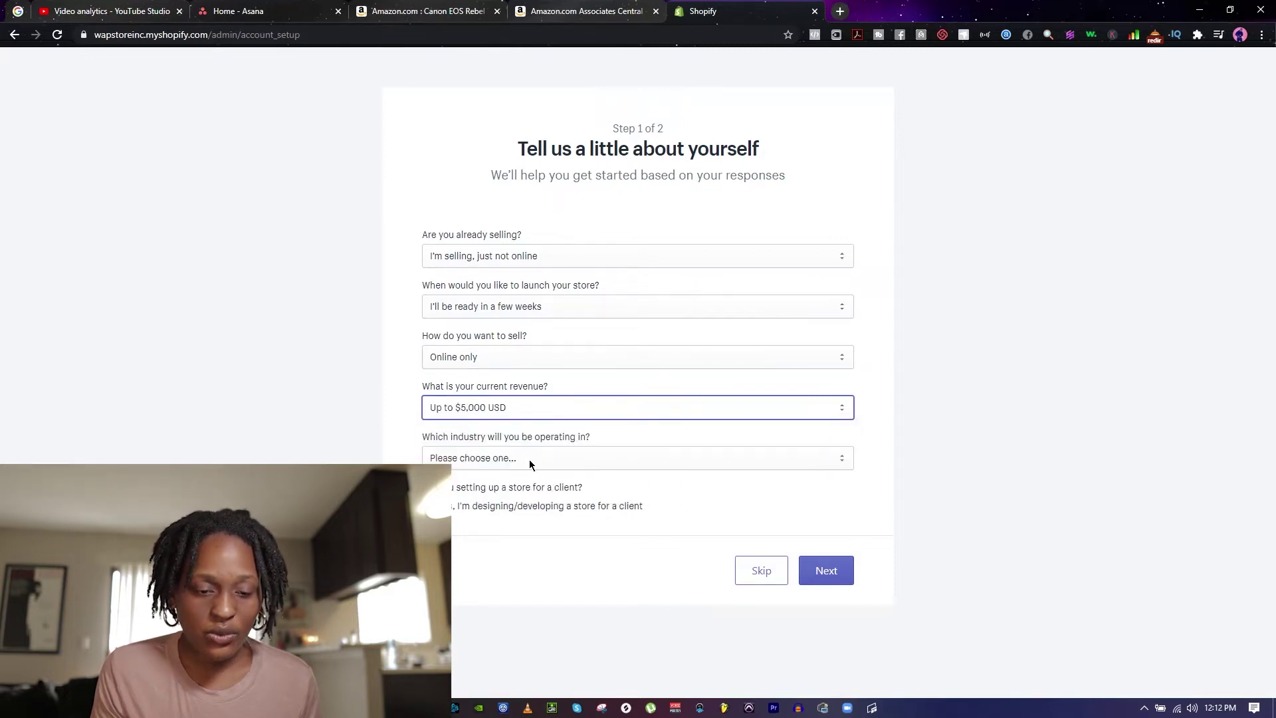
pyautogui.click(529, 459)
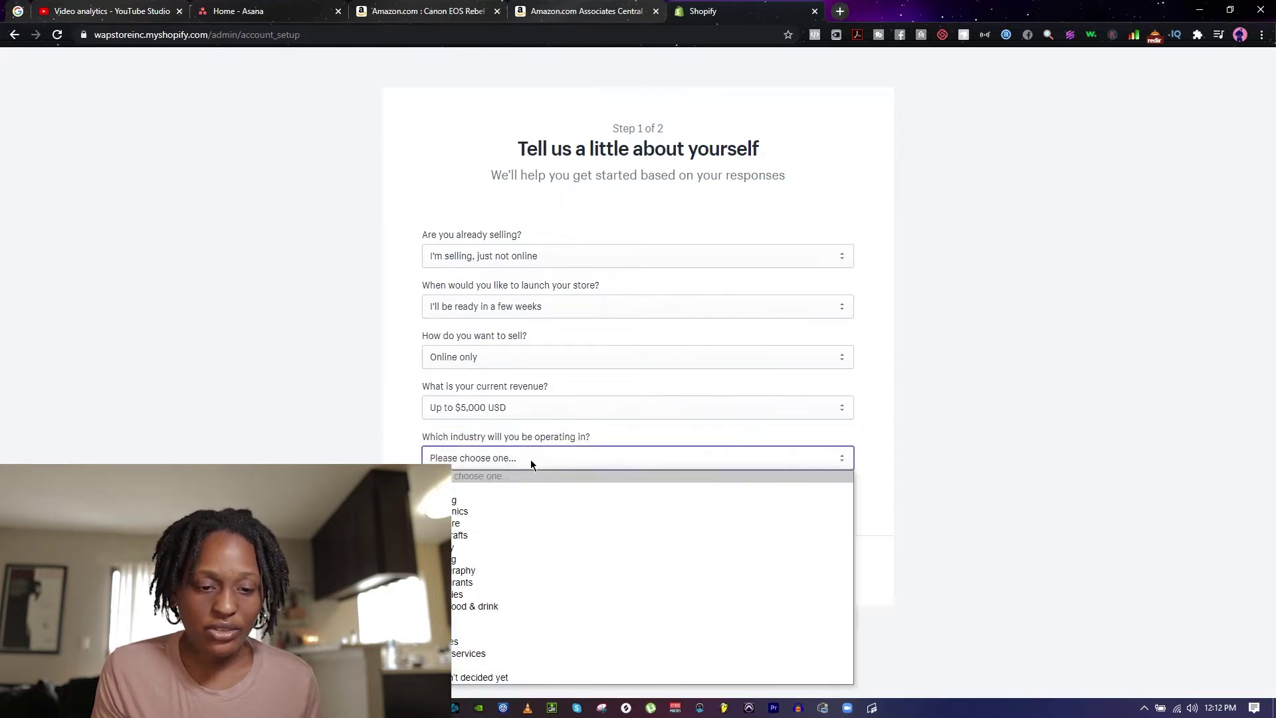
pyautogui.click(517, 502)
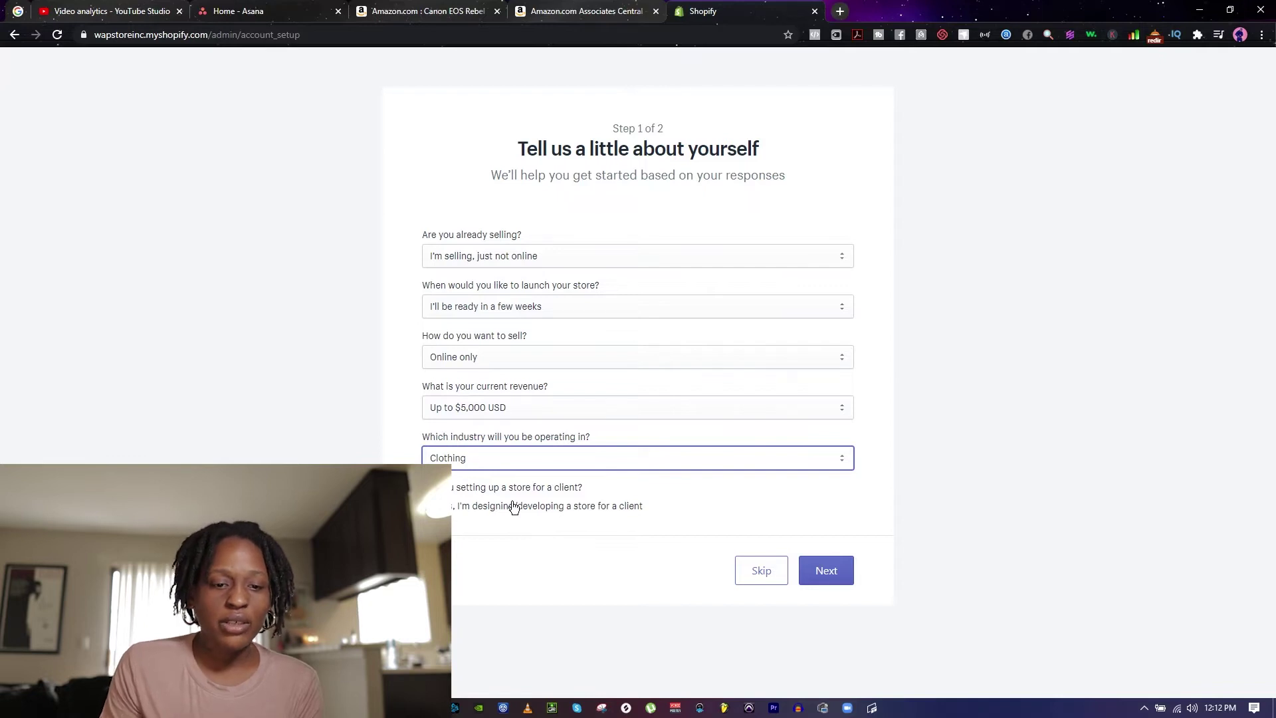
pyautogui.click(829, 580)
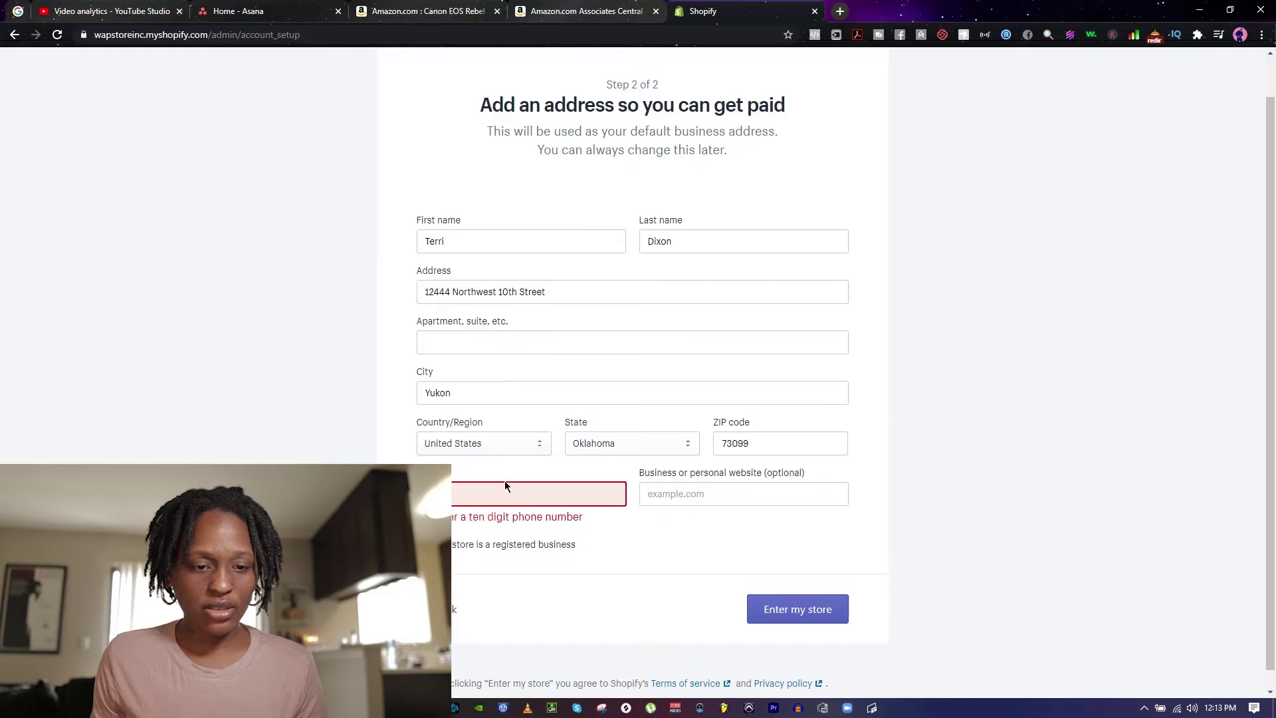
# Step: Enter the business phone number and submit the address form
pyautogui.write('7')
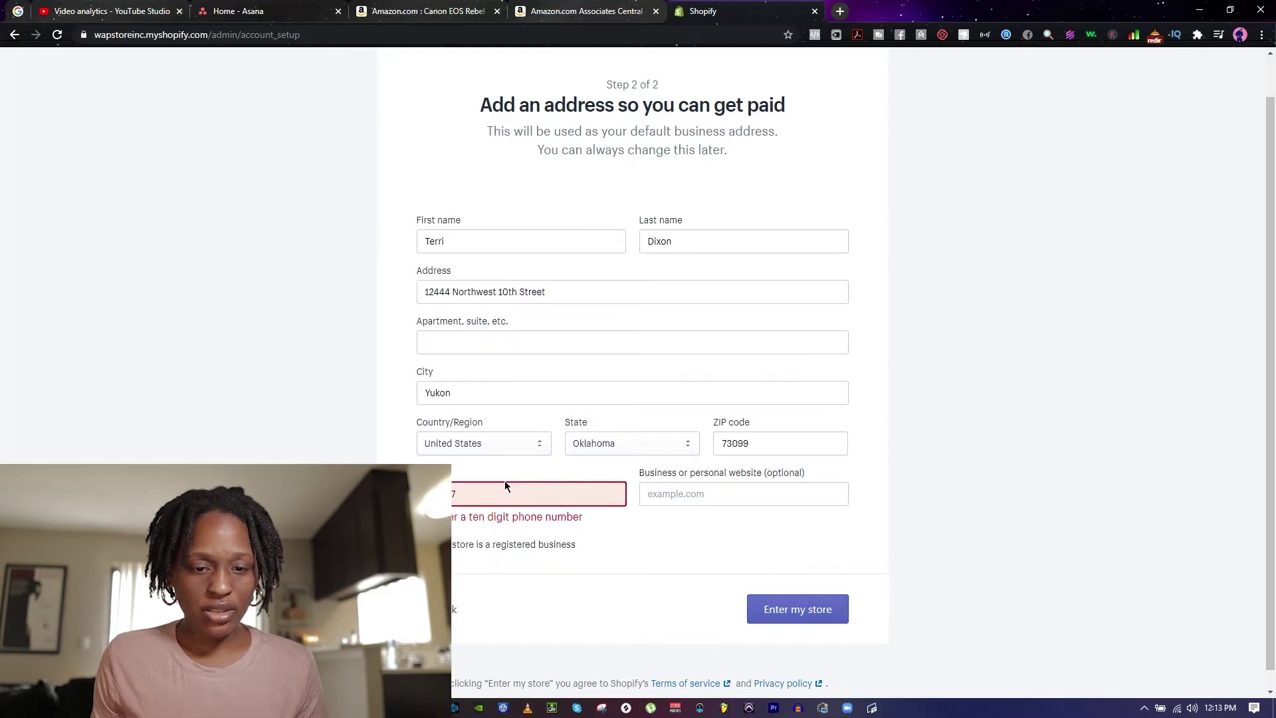
pyautogui.write('2341')
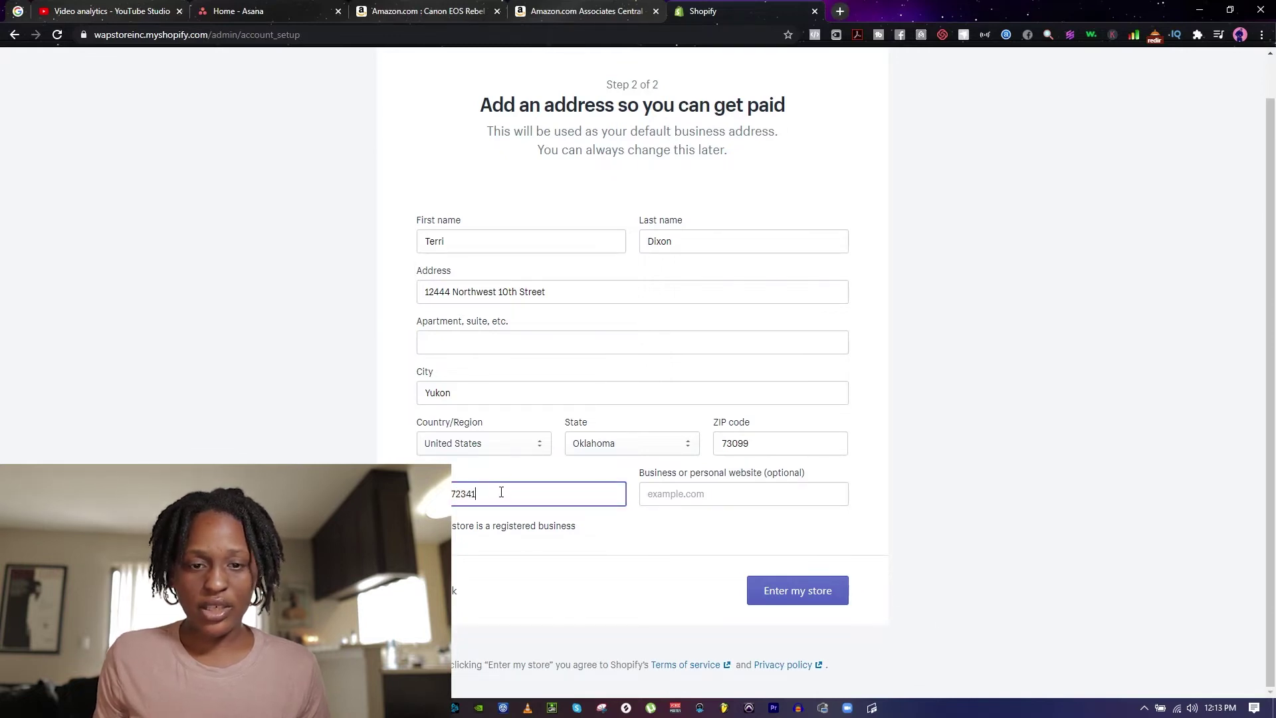
pyautogui.press('Return')
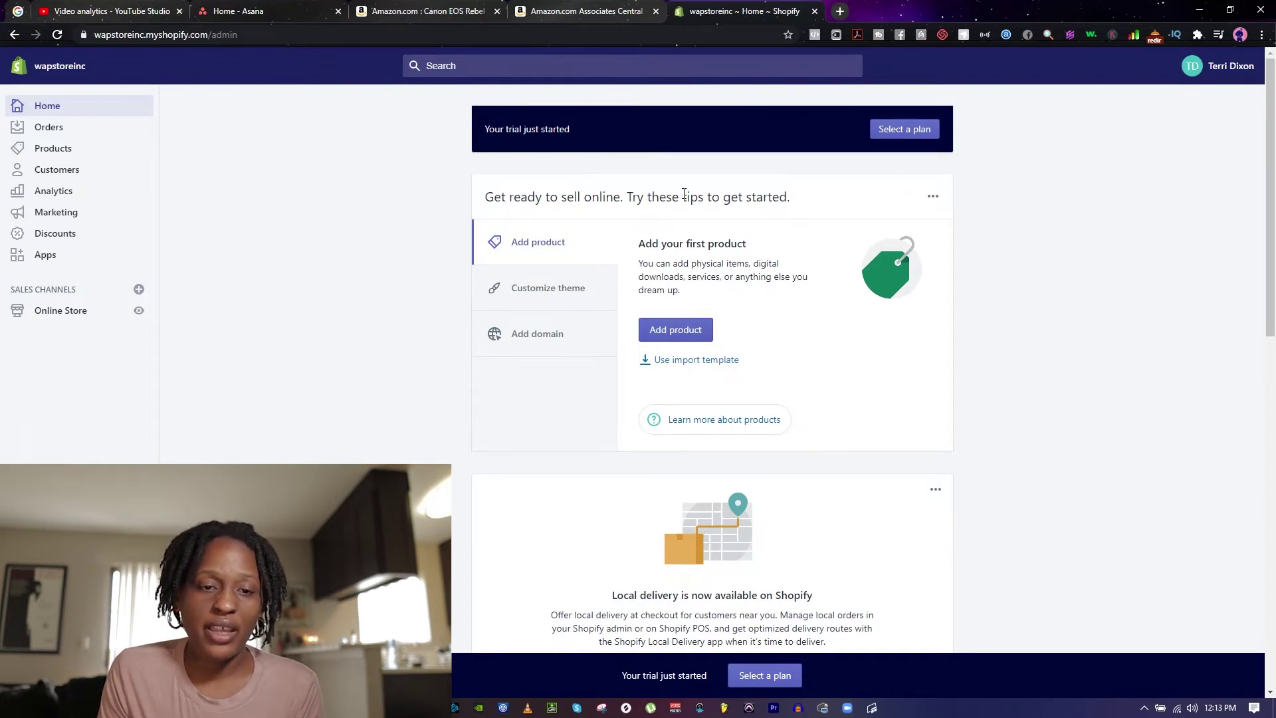
pyautogui.click(932, 133)
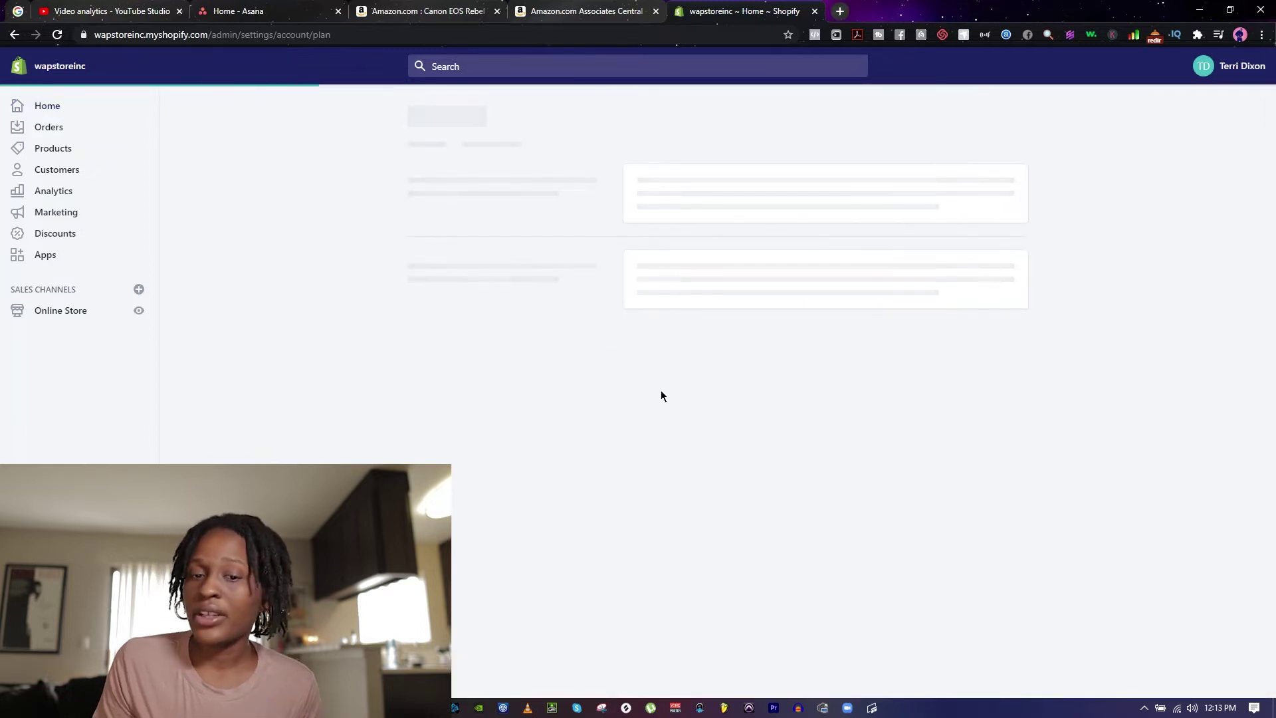
pyautogui.scroll(-1, 561, 611)
pyautogui.scroll(-1, 878, 468)
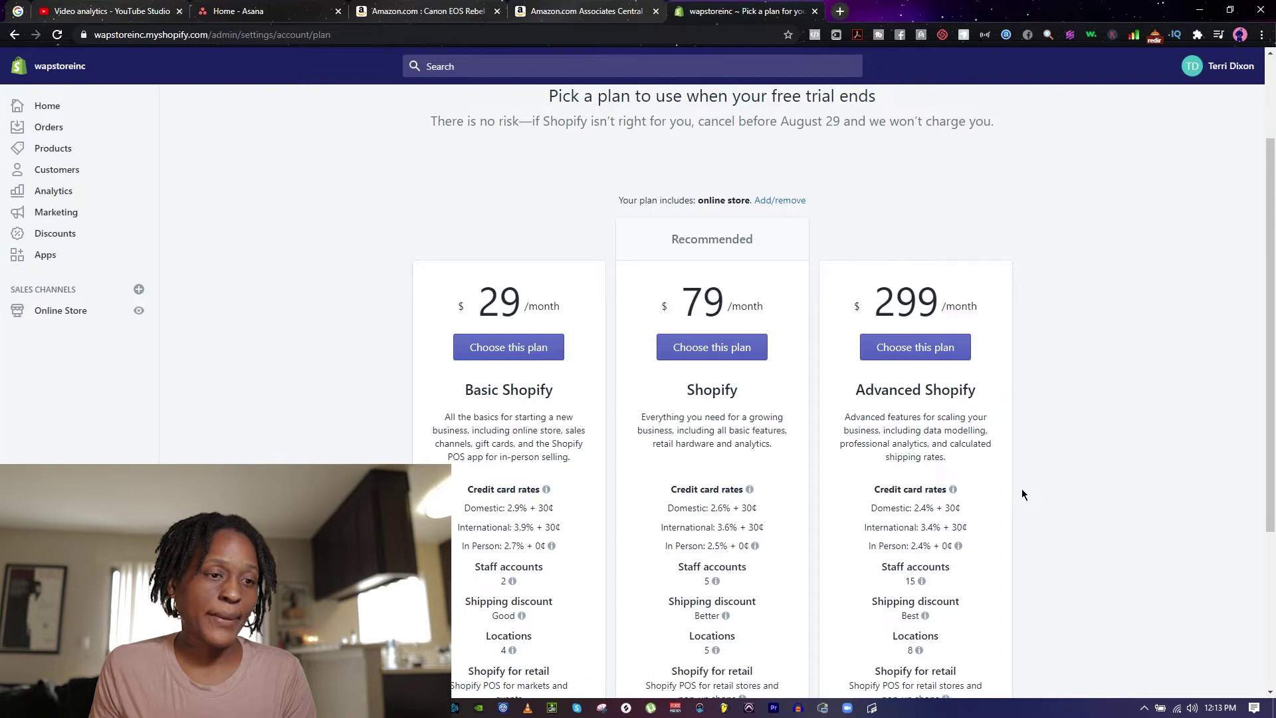
pyautogui.scroll(2, 963, 452)
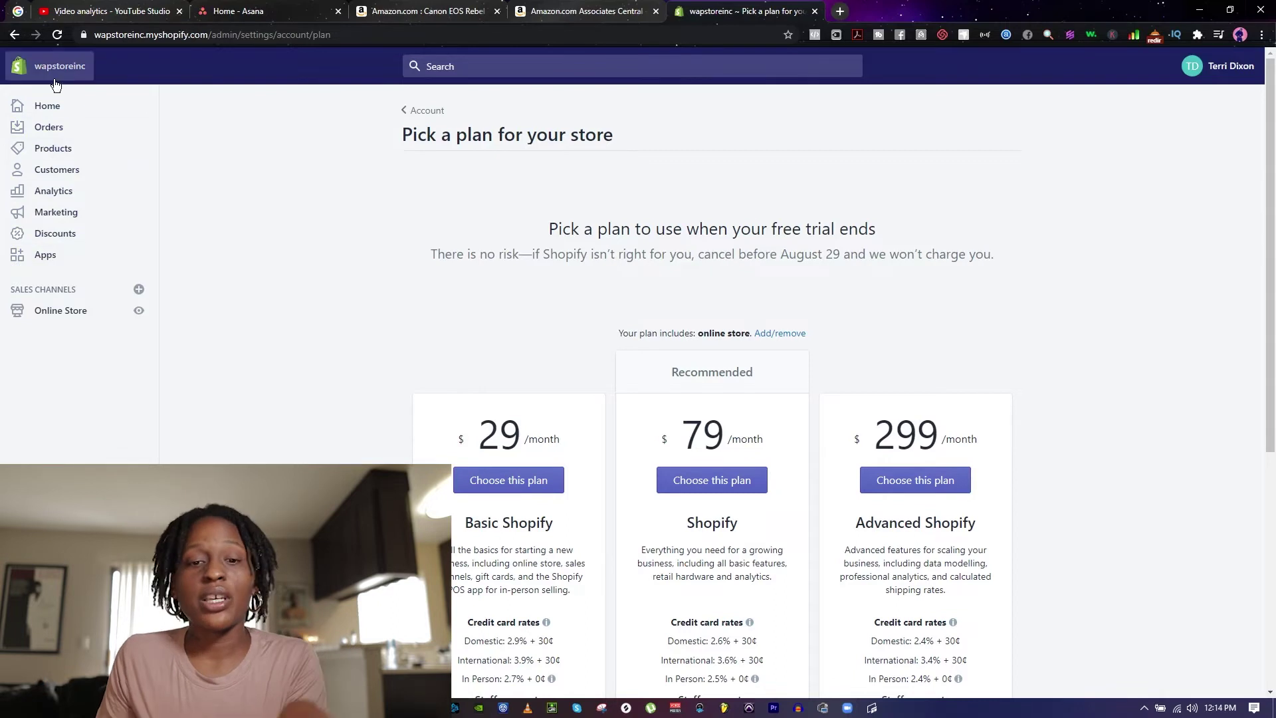
pyautogui.click(48, 105)
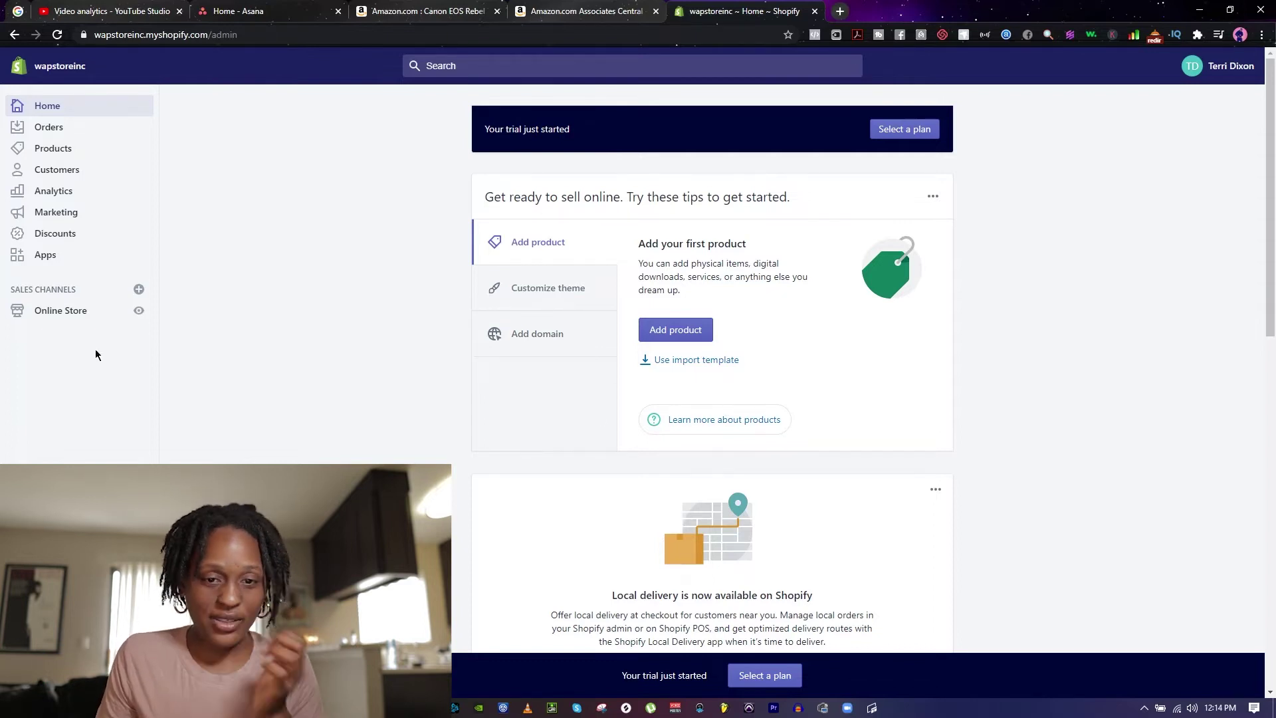
# Step: Go from the admin's Apps page to the Shopify App Store in a new tab
pyautogui.click(76, 254)
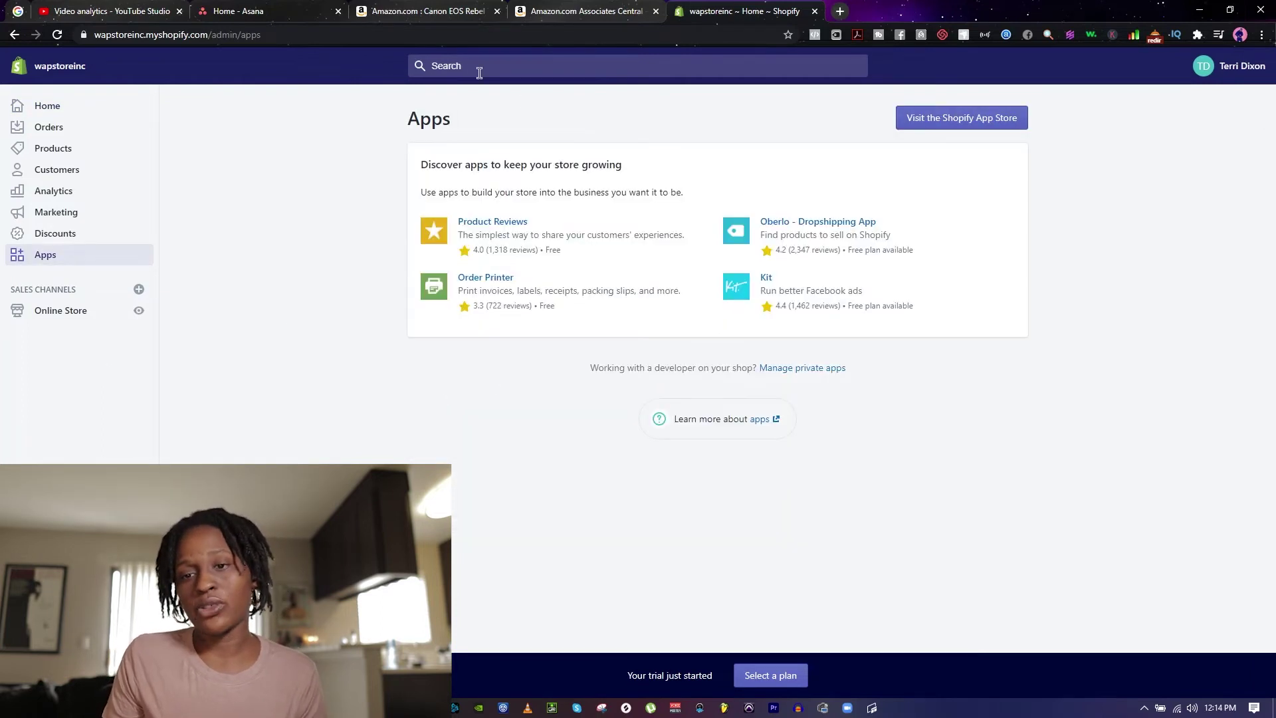
pyautogui.click(957, 120)
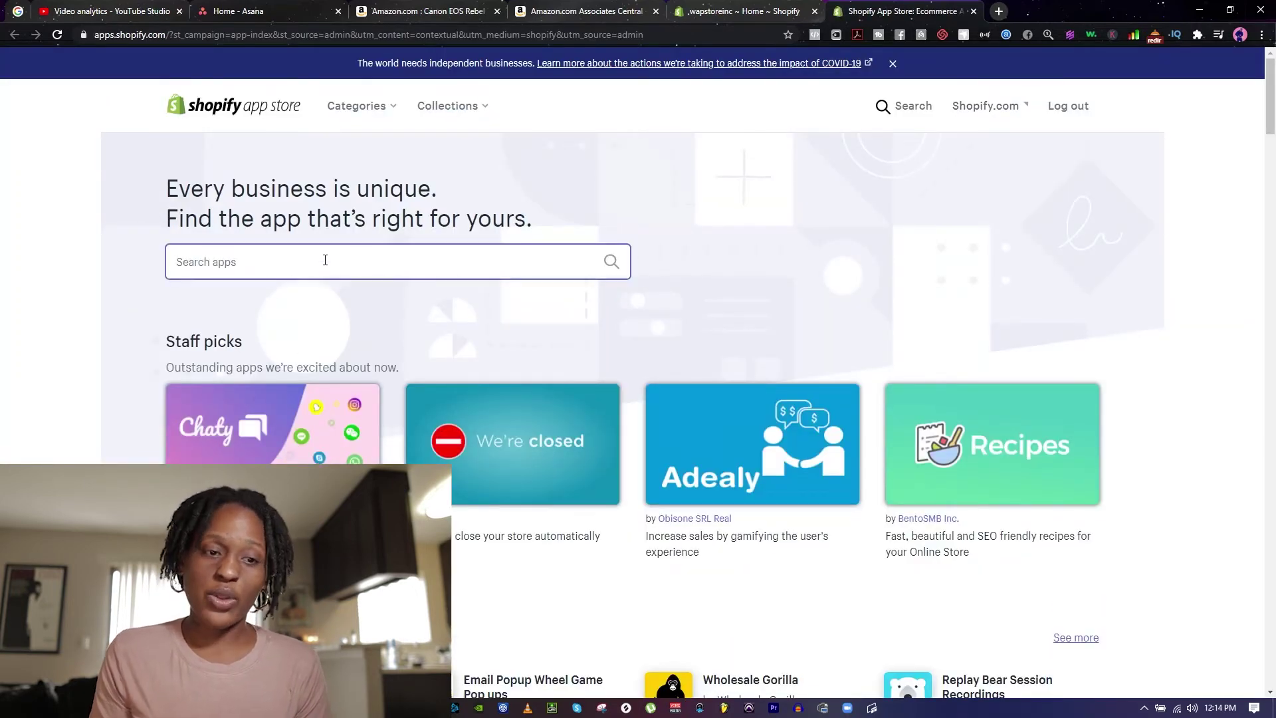
# Step: Search the App Store for ccwholesale and browse the results
pyautogui.write('ccwholesale')
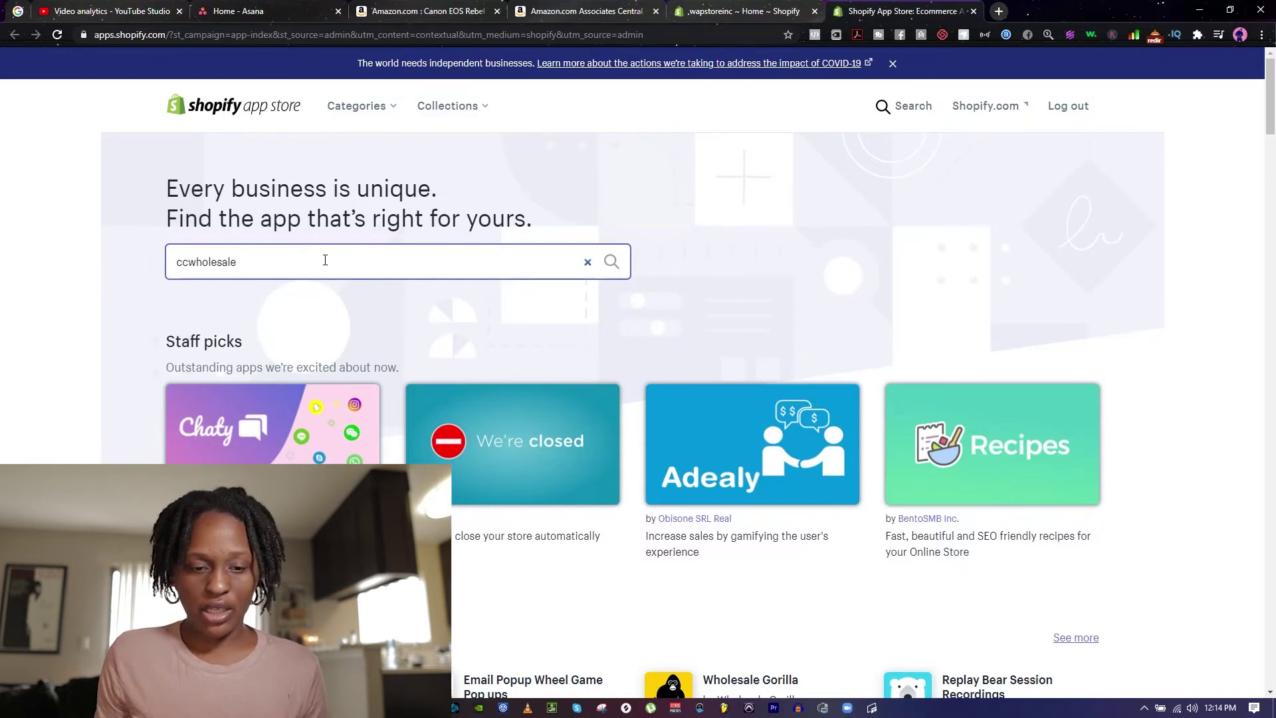
pyautogui.press('Return')
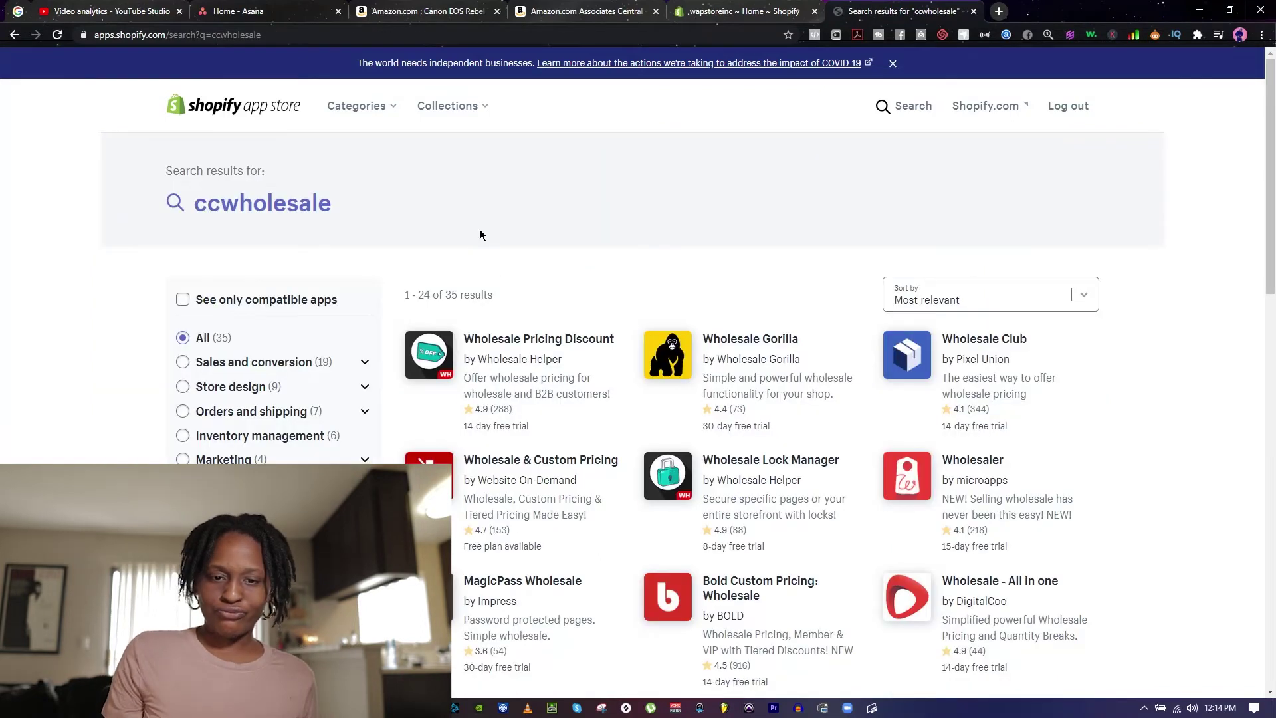
pyautogui.scroll(-8, 1215, 371)
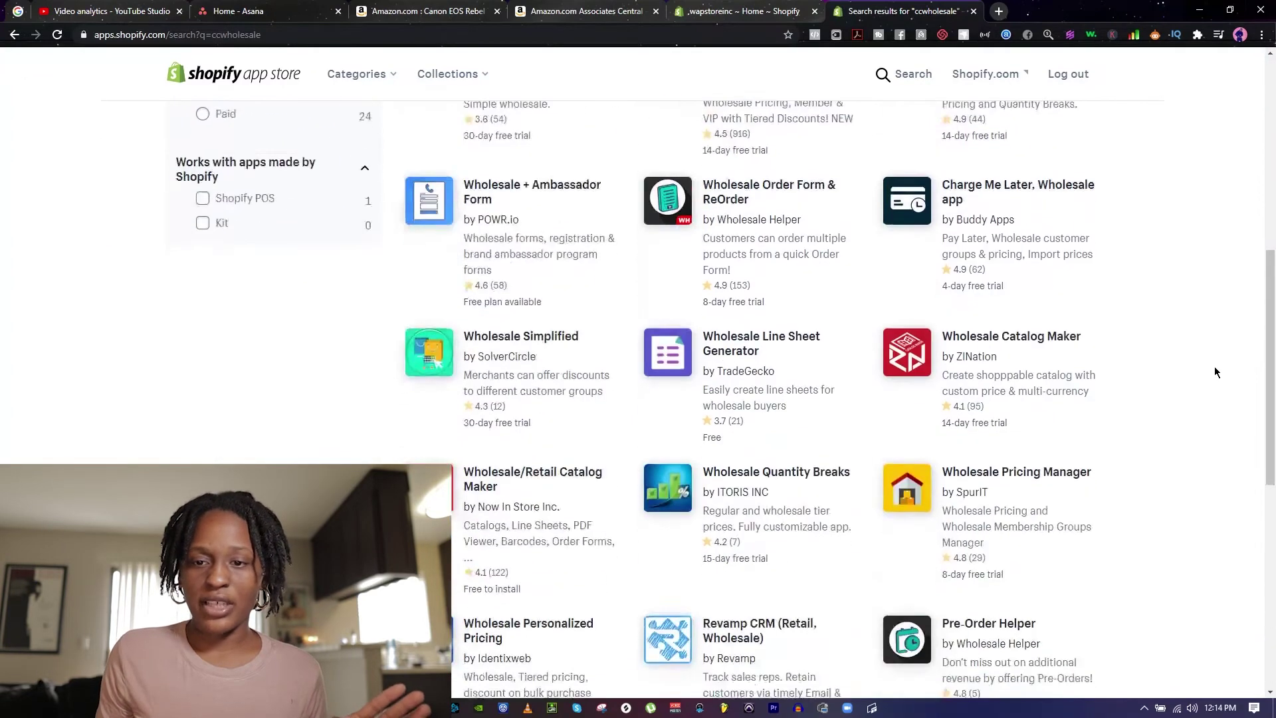
pyautogui.scroll(-10, 1215, 365)
pyautogui.scroll(15, 1202, 251)
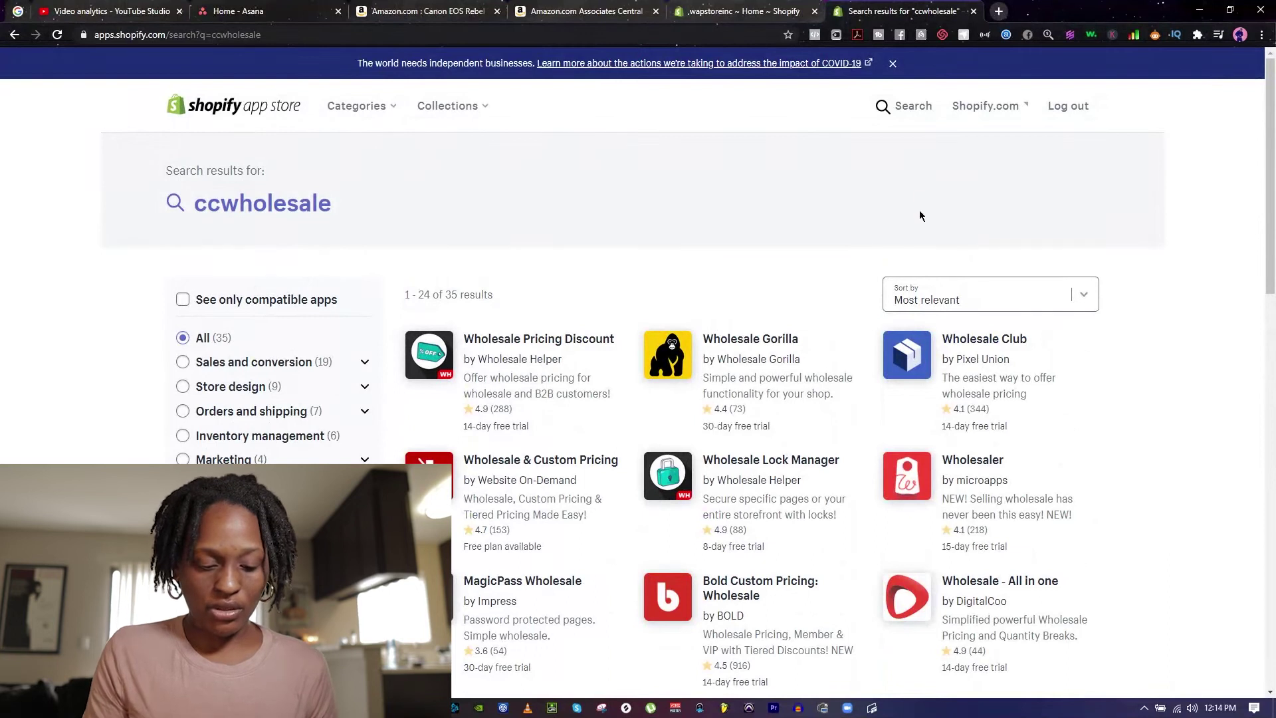
# Step: Search the App Store for 'online store' and look through the results
pyautogui.click(905, 109)
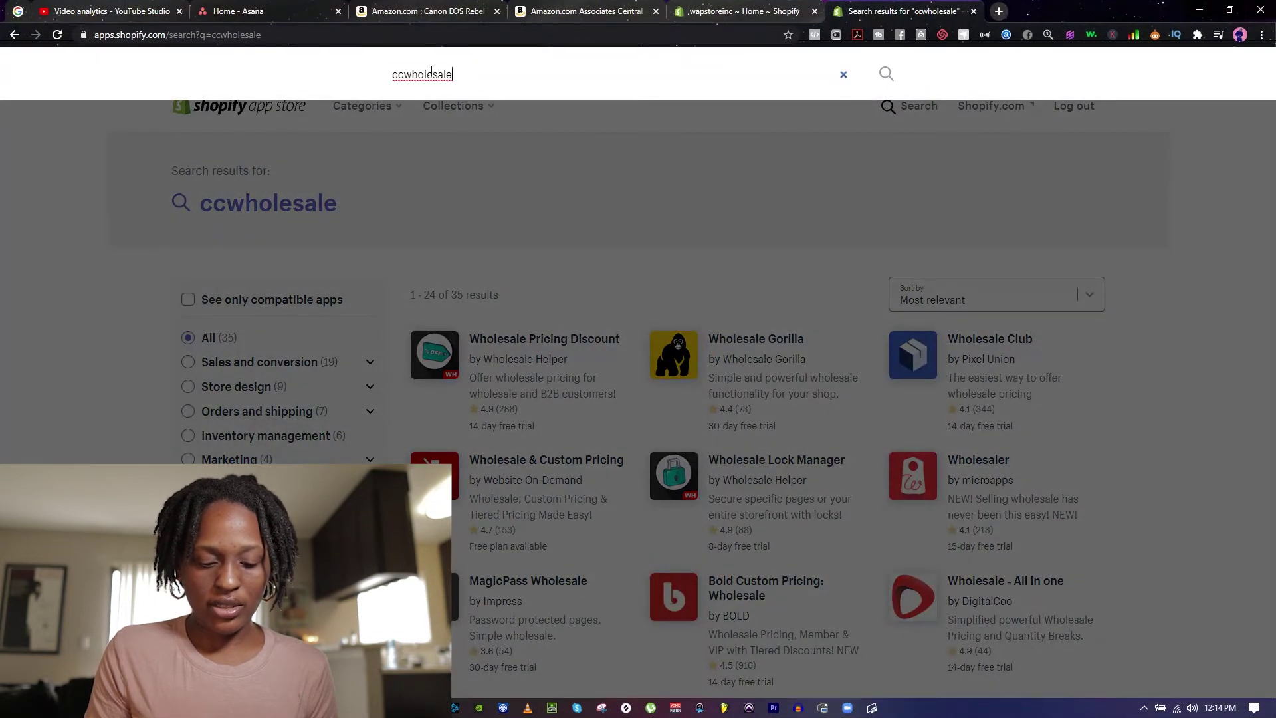
pyautogui.doubleClick(431, 71)
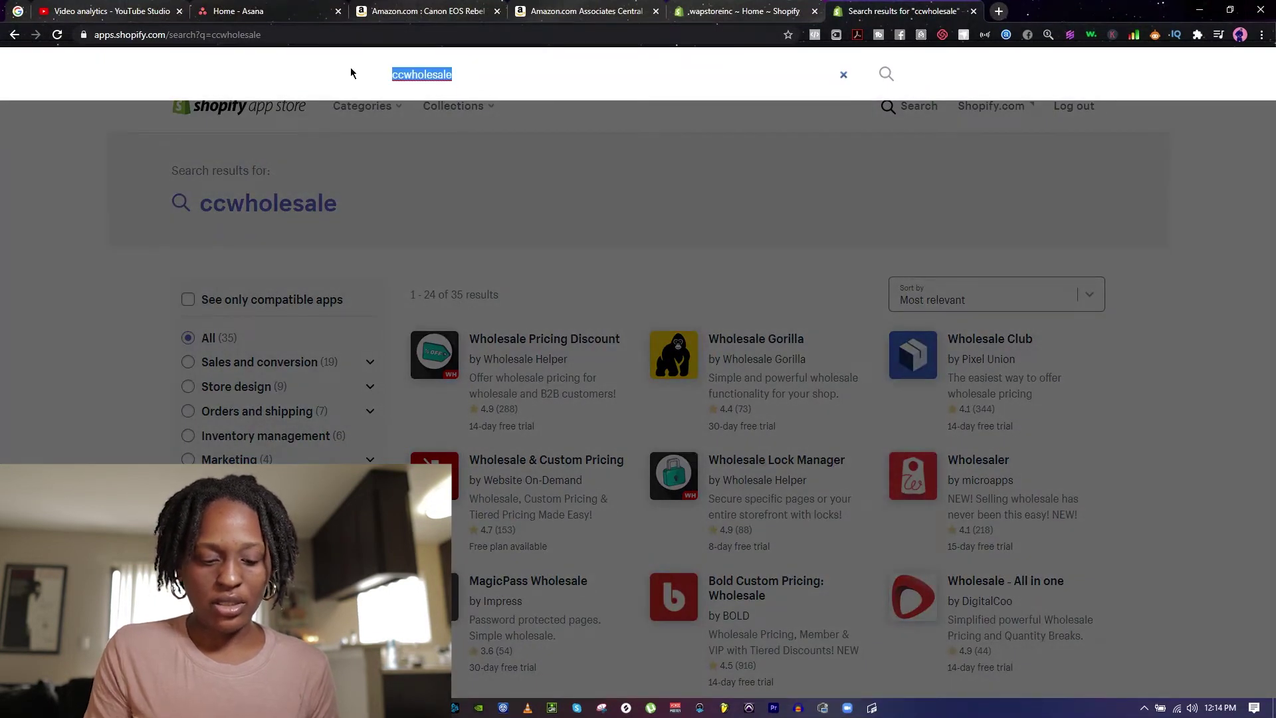
pyautogui.write('on')
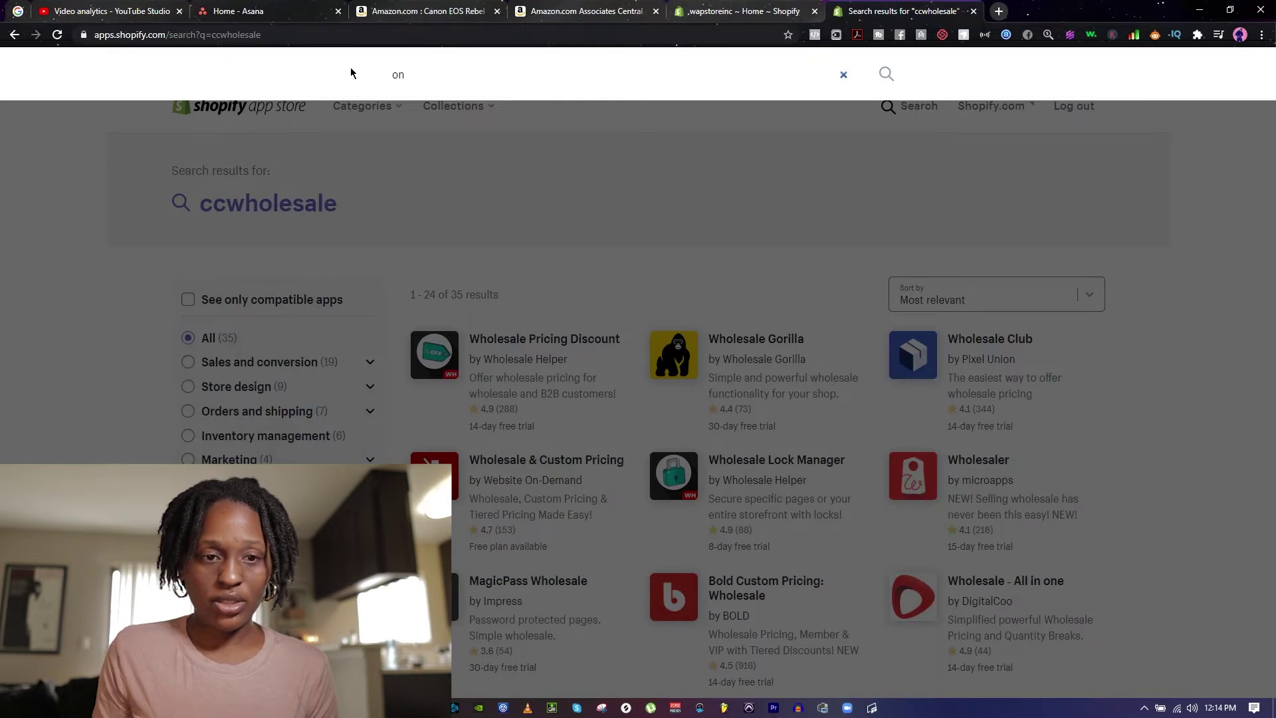
pyautogui.write('line stp')
pyautogui.press('BackSpace')
pyautogui.write('ore')
pyautogui.press('Return')
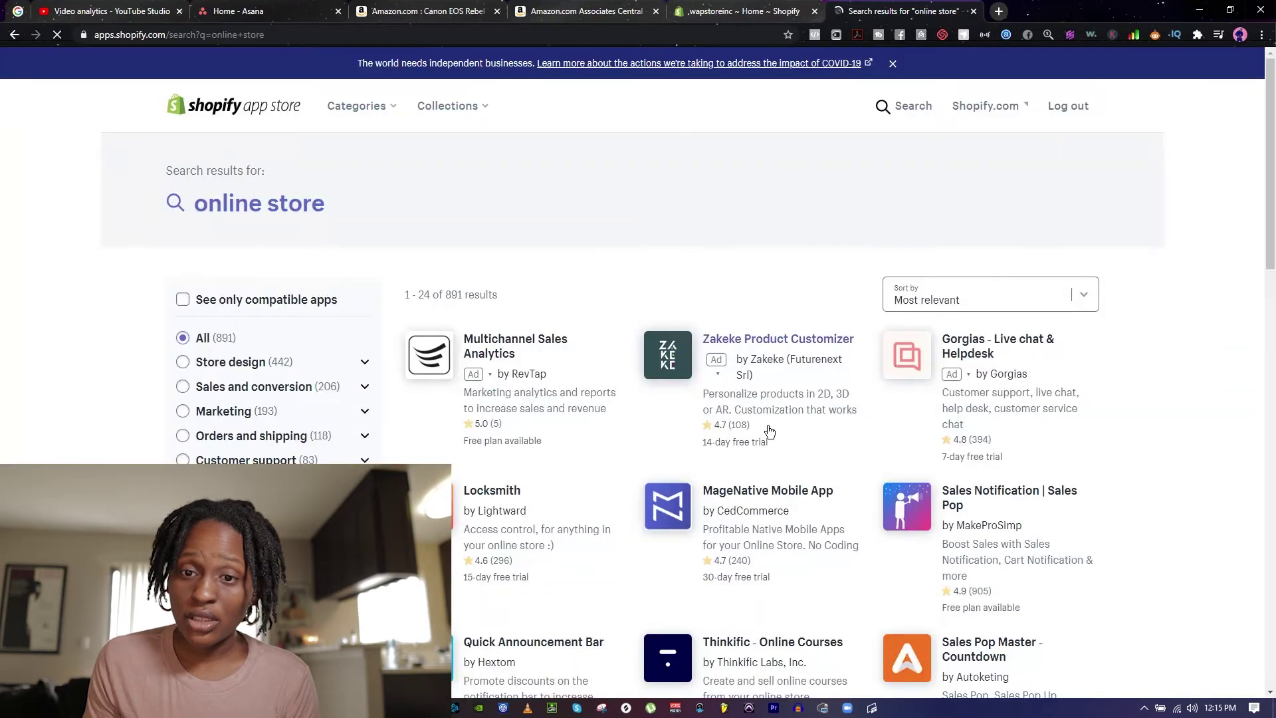
pyautogui.scroll(-8, 764, 438)
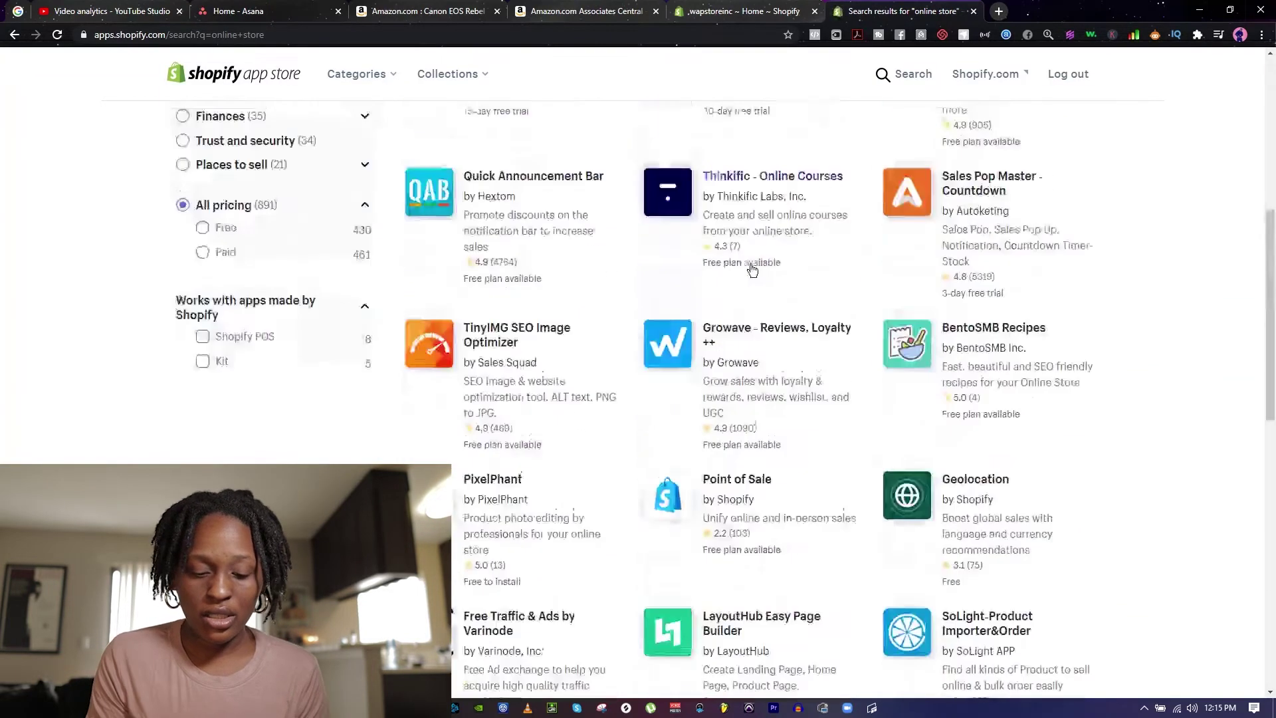
pyautogui.scroll(10, 751, 278)
# Step: Search for 'my online store' and open the MY ONLINE FASHION STORE listing
pyautogui.click(883, 108)
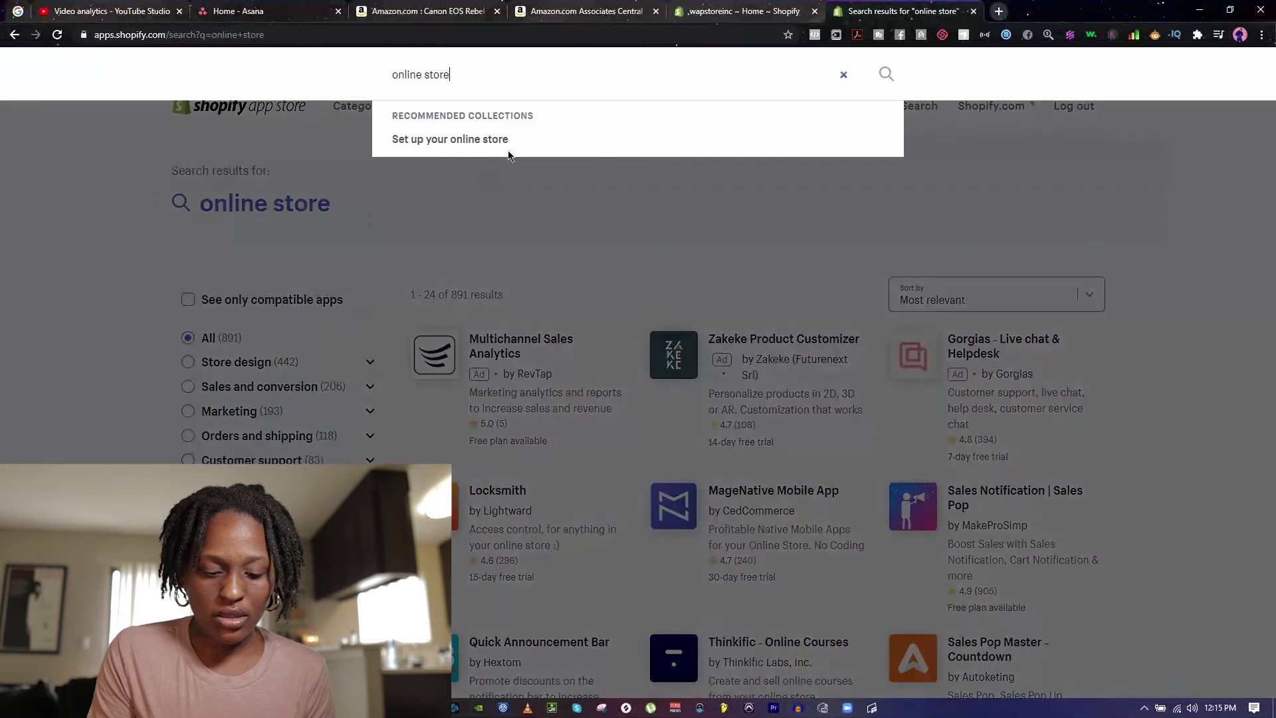
pyautogui.moveTo(457, 79); pyautogui.dragTo(289, 71)
pyautogui.write('my ')
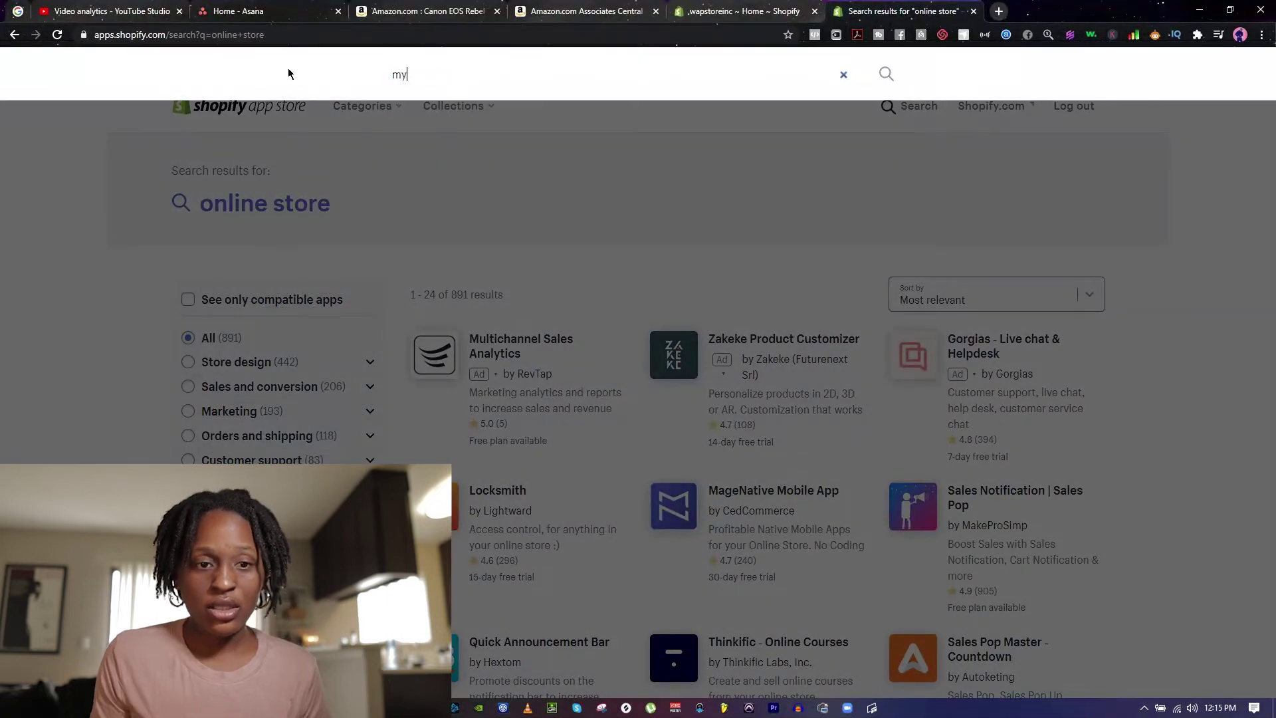
pyautogui.write('online store')
pyautogui.press('Return')
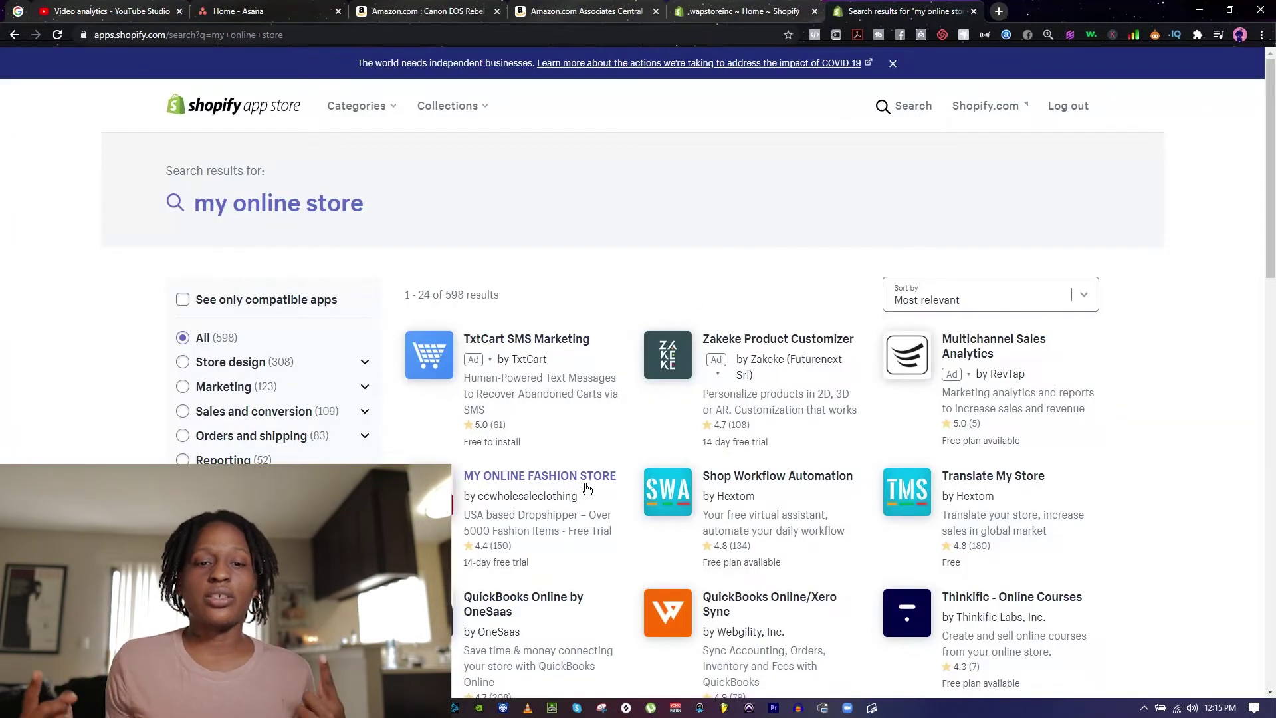
pyautogui.click(586, 489)
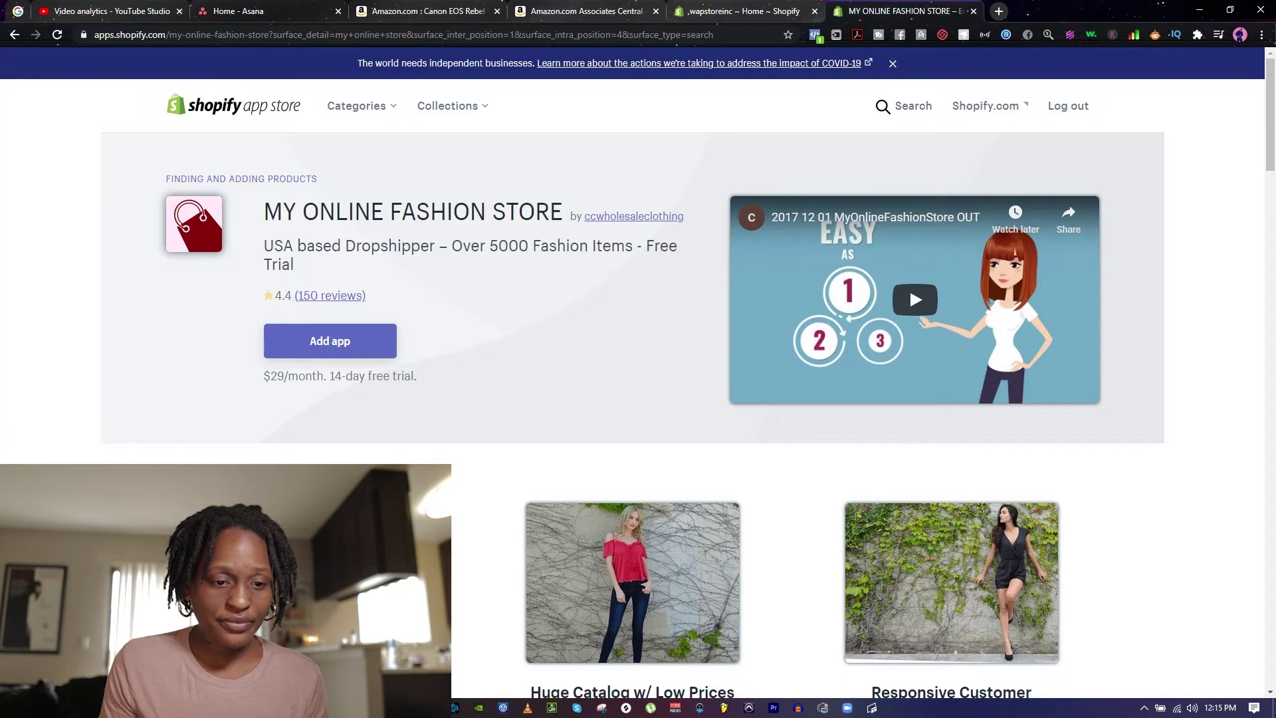
# Step: Review the My Online Fashion Store listing and $29/month pricing, then choose Add app
pyautogui.scroll(-10, 375, 397)
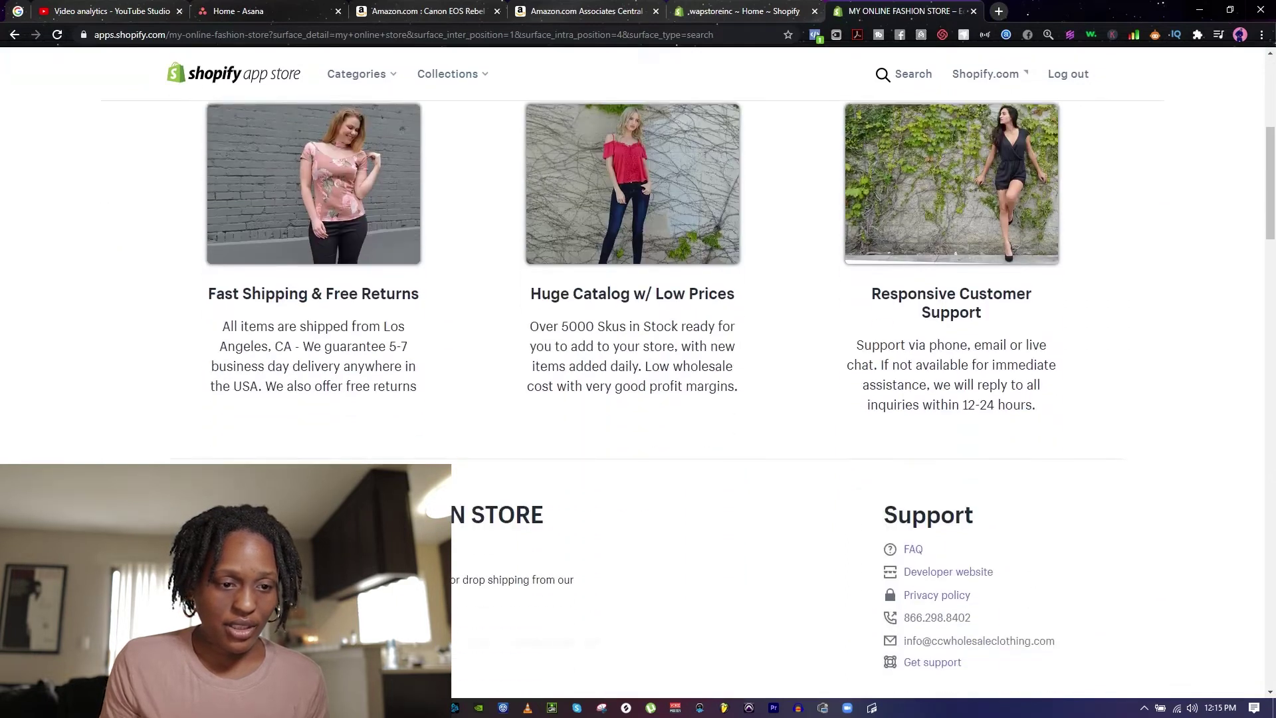
pyautogui.scroll(-9, 720, 401)
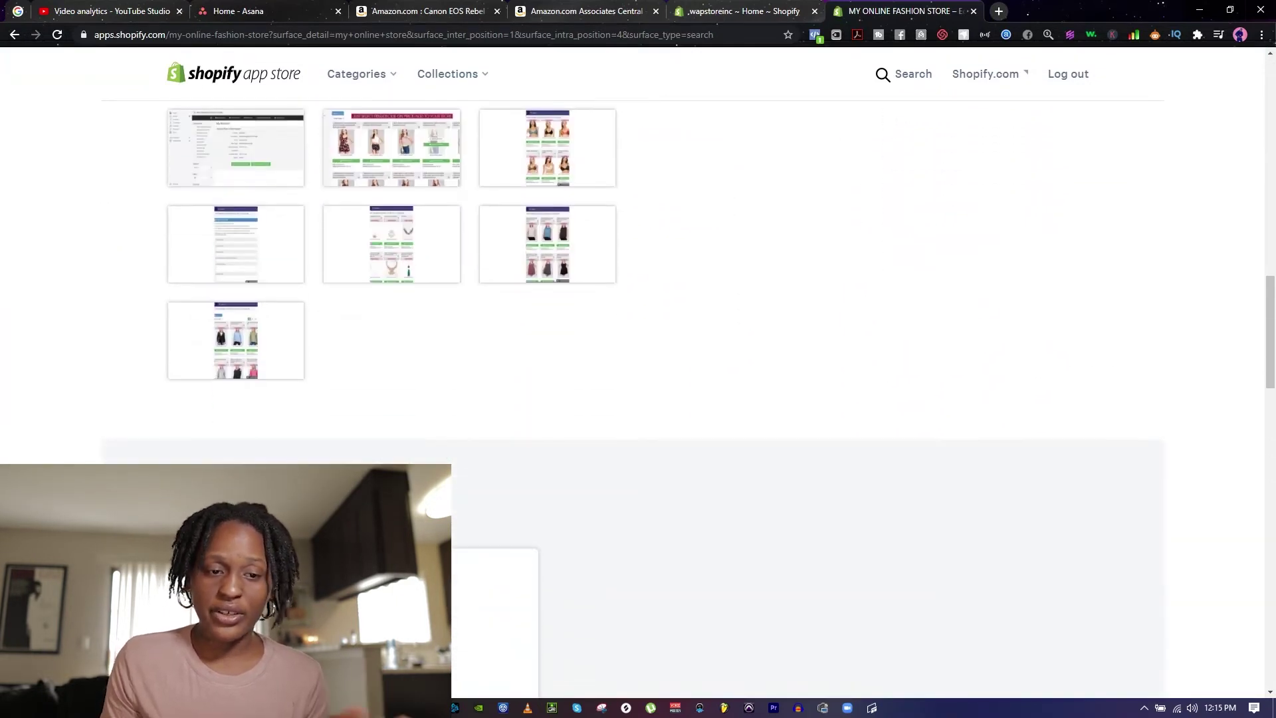
pyautogui.scroll(-4, 631, 398)
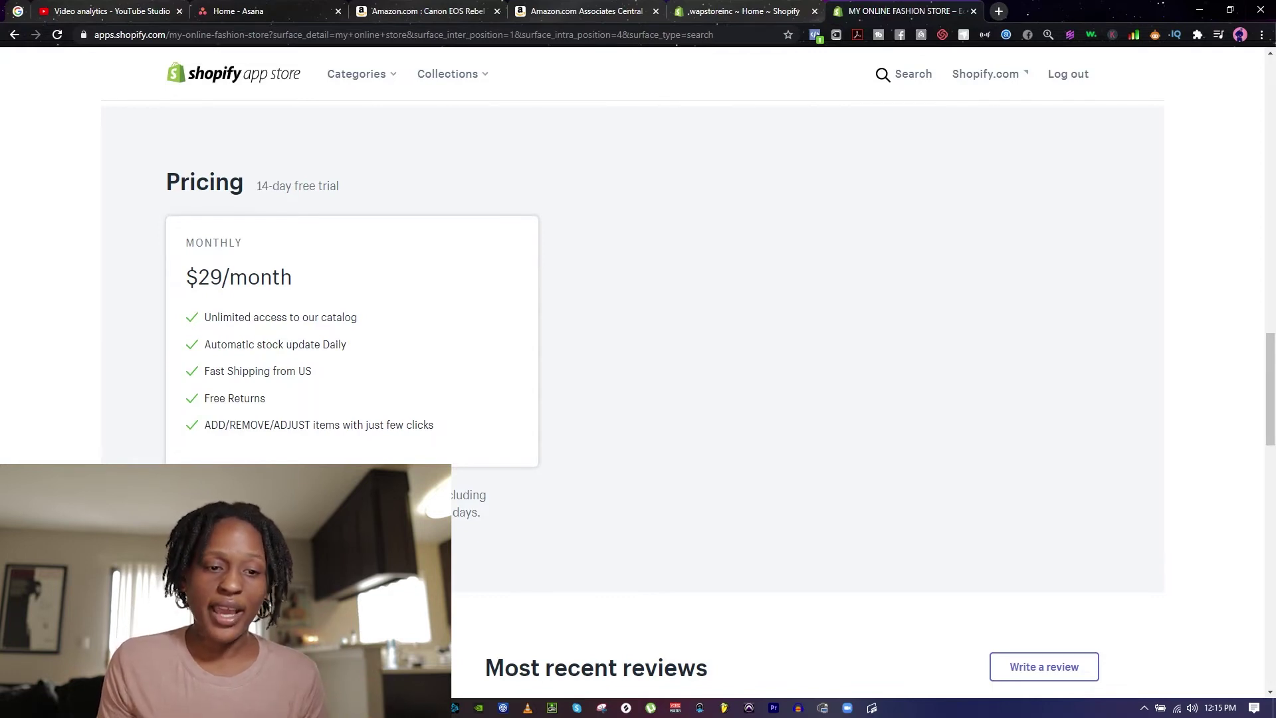
pyautogui.scroll(15, 660, 348)
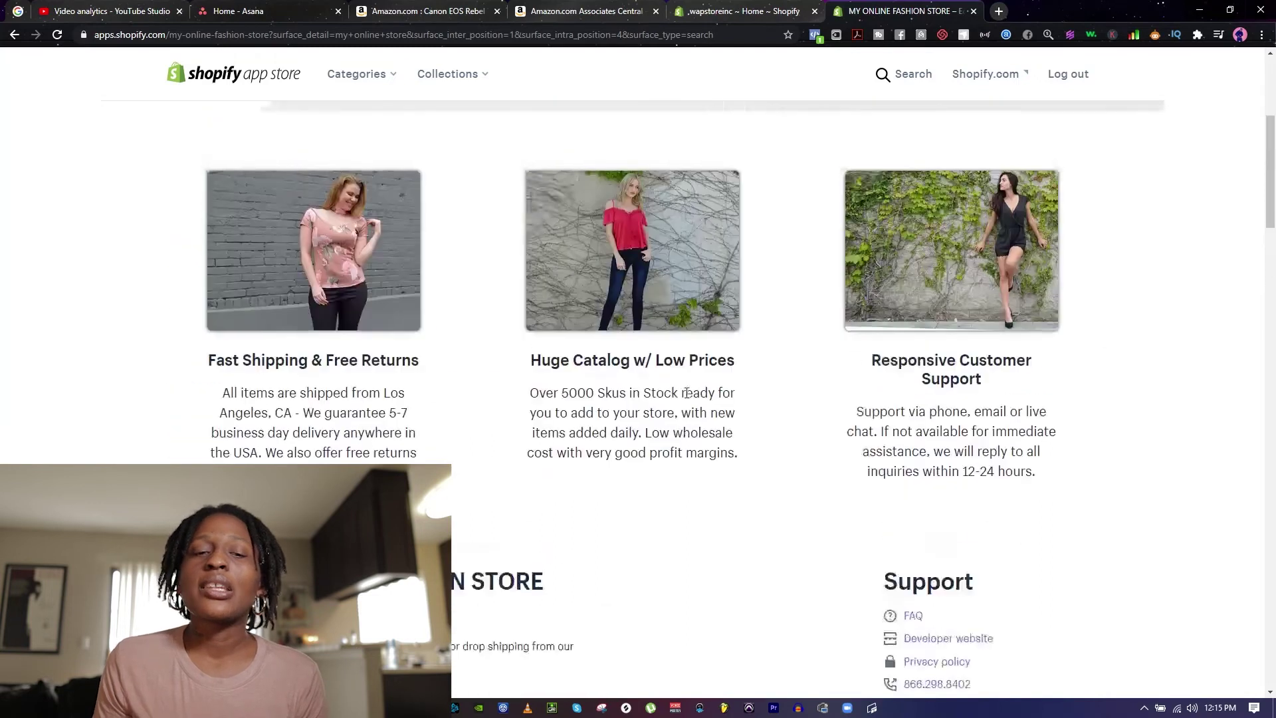
pyautogui.scroll(5, 686, 398)
pyautogui.click(337, 339)
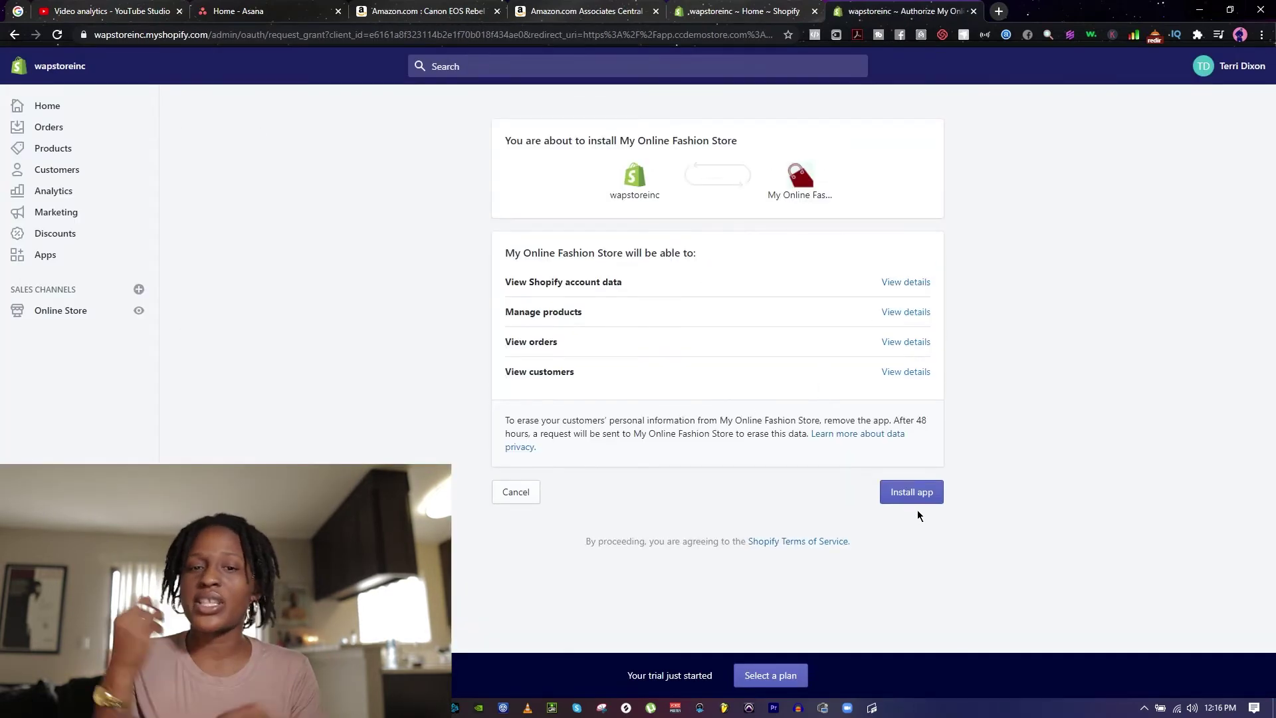
# Step: Confirm the install of My Online Fashion Store, granting its requested permissions
pyautogui.click(907, 492)
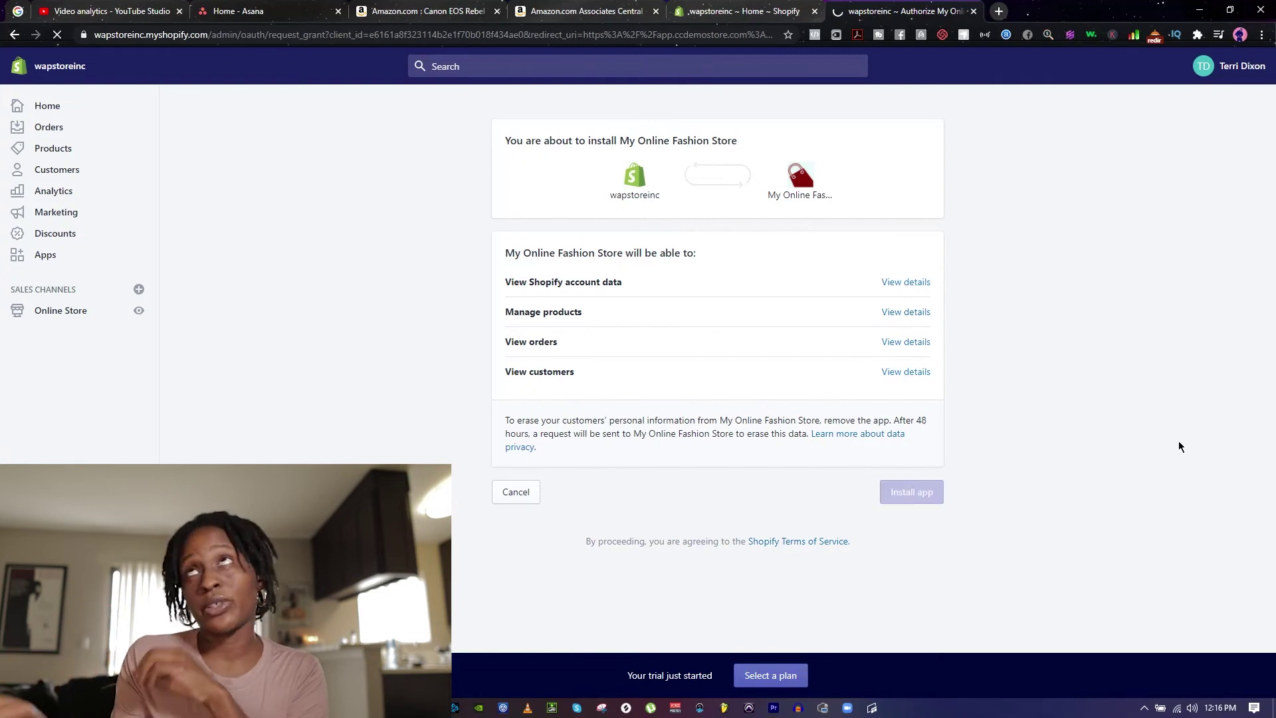